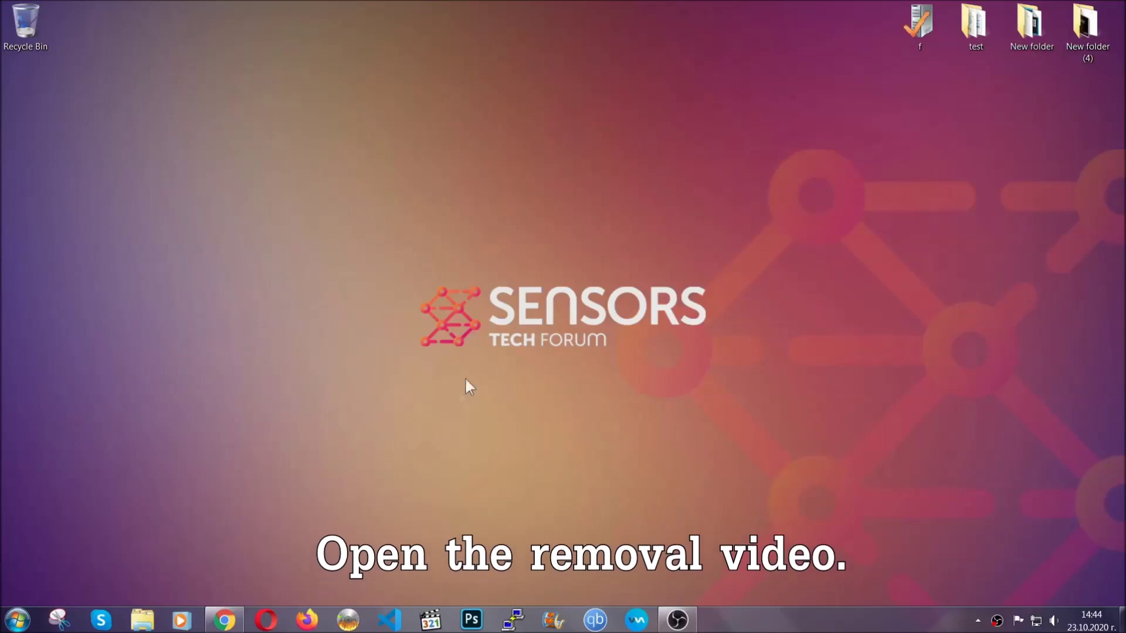
Return to the removal video in Chrome and launch the downloaded SpyHunter-Installer.exe.
{"action": "left_click", "coordinate": [225, 621]}
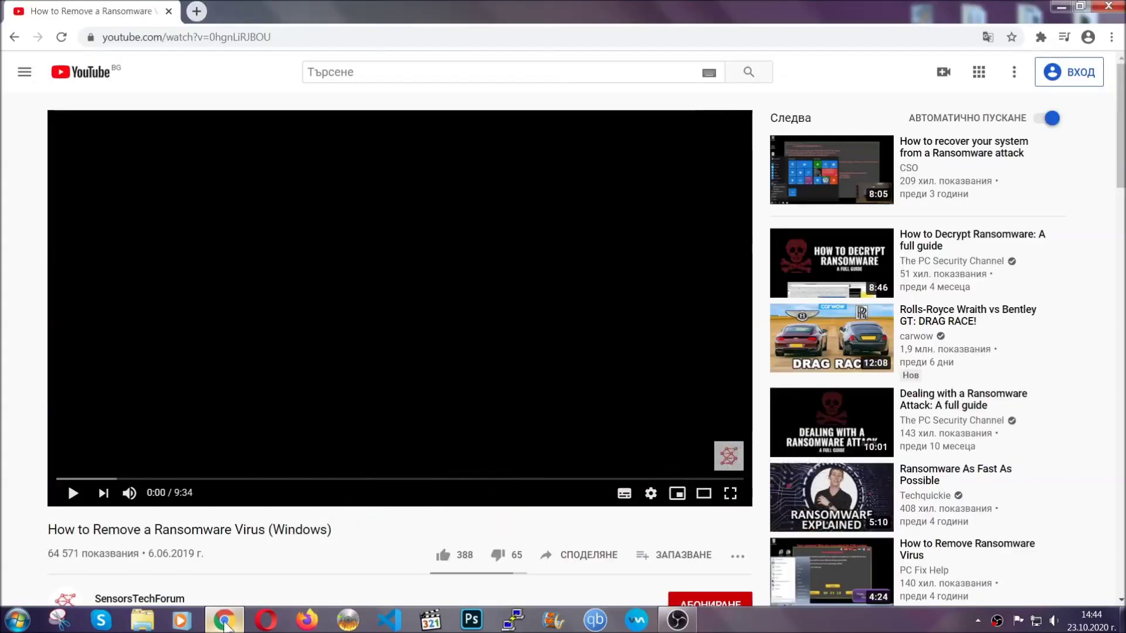
{"action": "scroll", "coordinate": [205, 478], "scroll_direction": "down", "scroll_amount": 4}
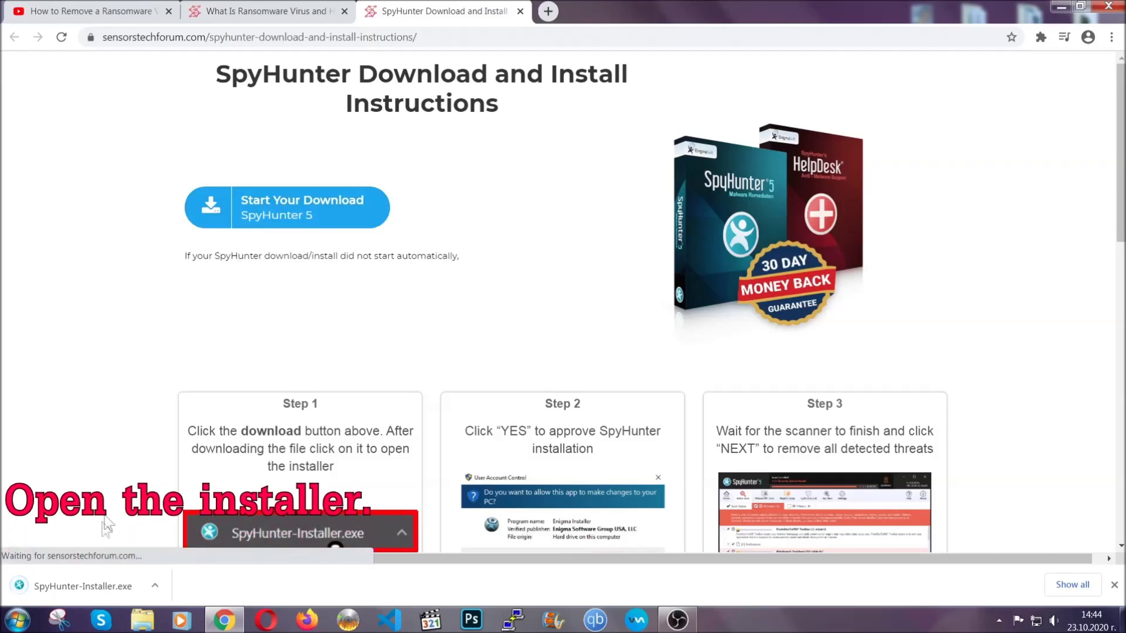
{"action": "left_click", "coordinate": [83, 586]}
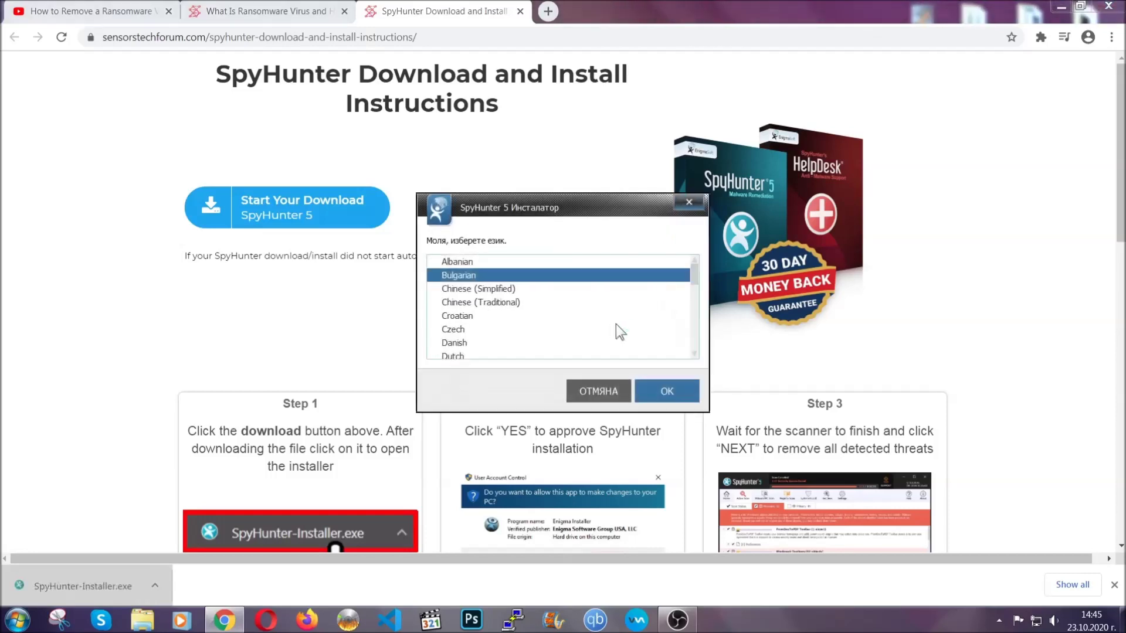
Install SpyHunter 5 in English, accepting the EULA and Privacy Policy, and finish setup.
{"action": "scroll", "coordinate": [583, 328], "scroll_direction": "down", "scroll_amount": 2}
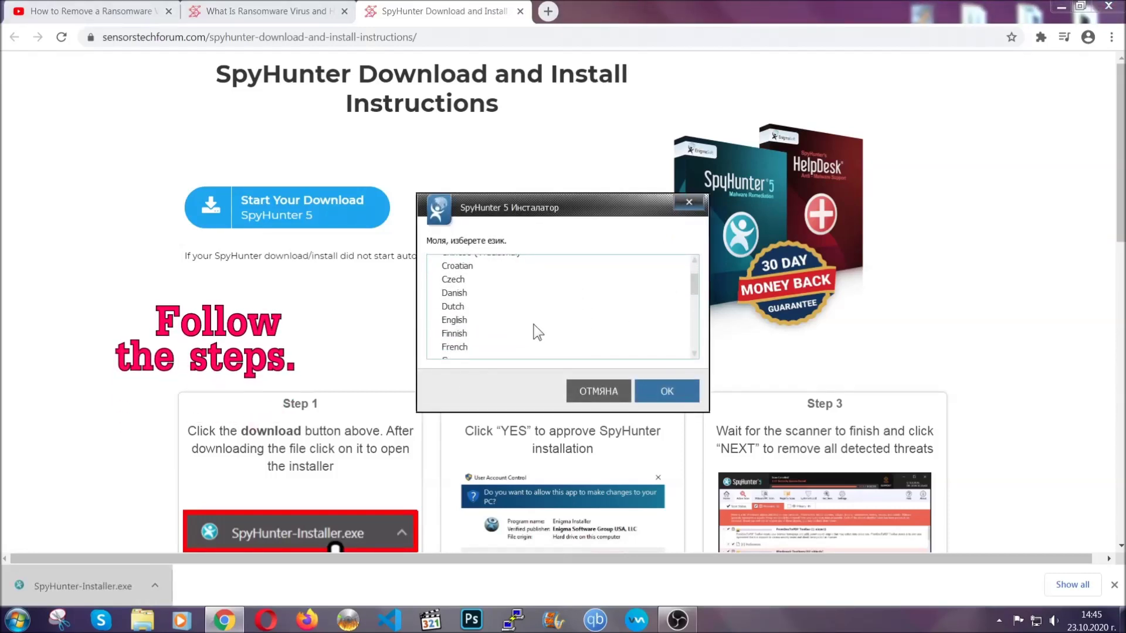
{"action": "left_click", "coordinate": [531, 321]}
{"action": "left_click", "coordinate": [657, 390]}
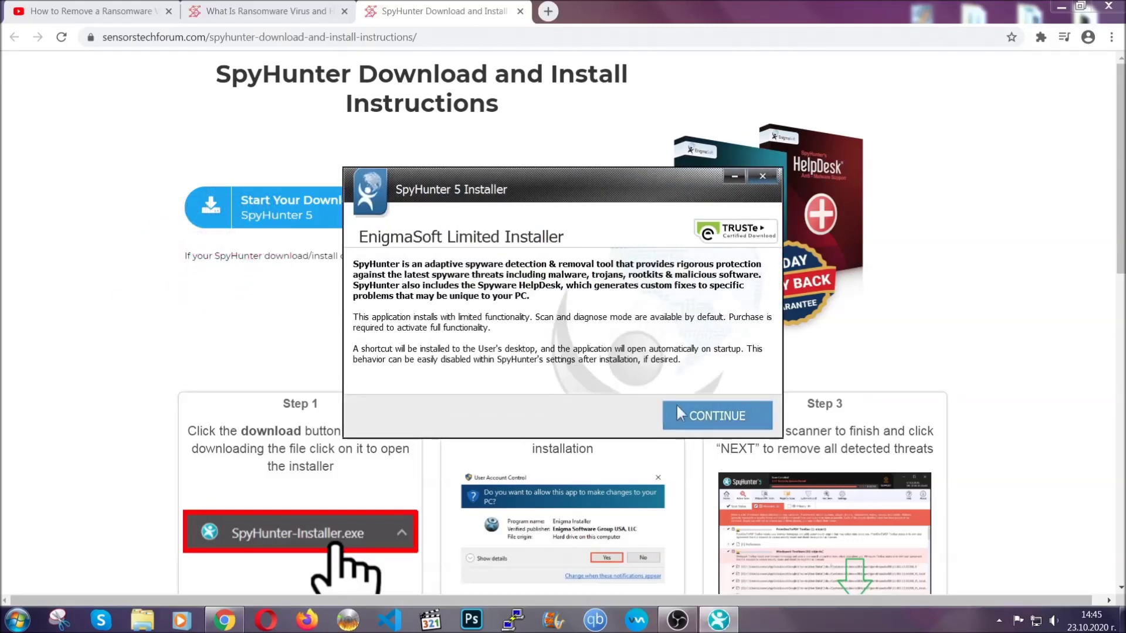
{"action": "left_click", "coordinate": [678, 406]}
{"action": "left_click", "coordinate": [645, 380]}
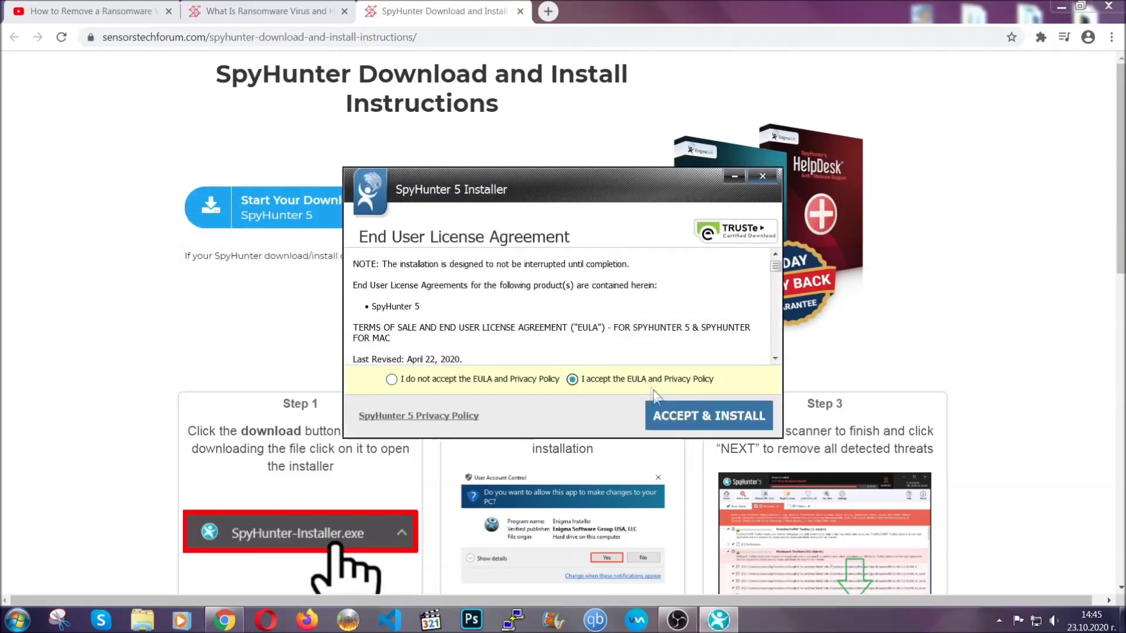
{"action": "left_click", "coordinate": [671, 410]}
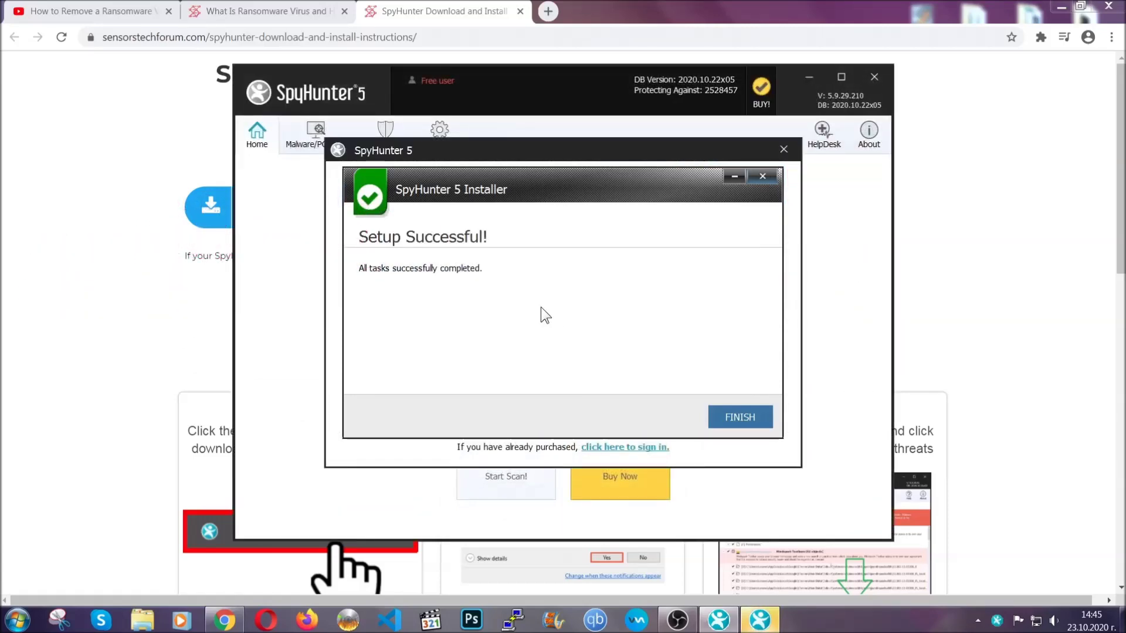
{"action": "left_click", "coordinate": [720, 418]}
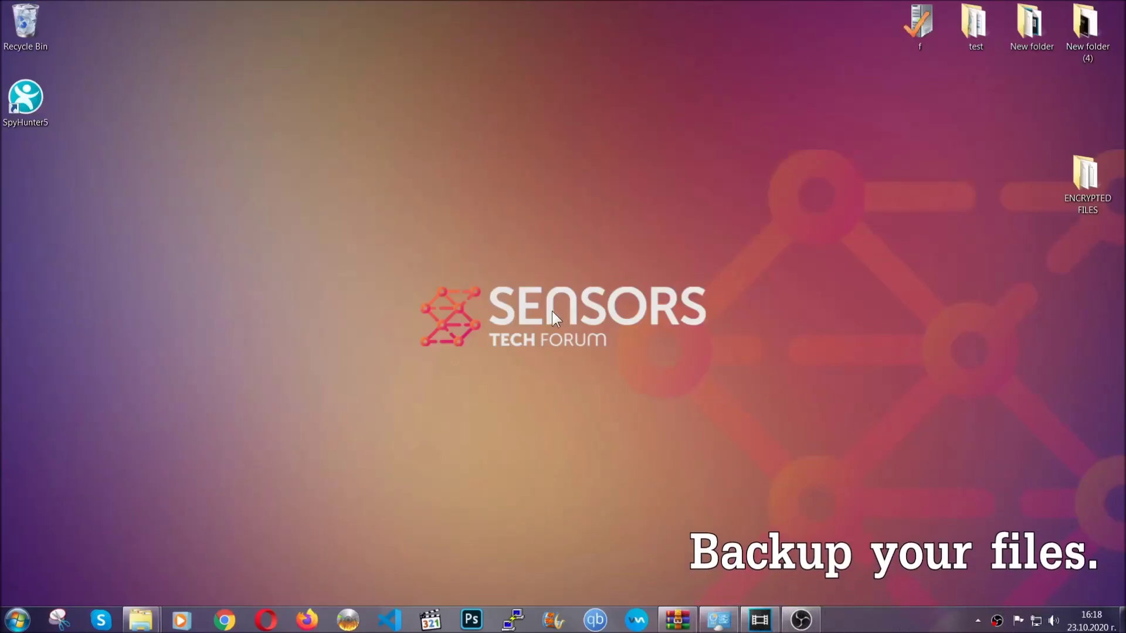
Copy all six .efji files from the ENCRYPTED FILES folder.
{"action": "double_click", "coordinate": [1079, 181]}
{"action": "left_click_drag", "start_coordinate": [422, 292], "coordinate": [878, 208]}
{"action": "right_click", "coordinate": [878, 209]}
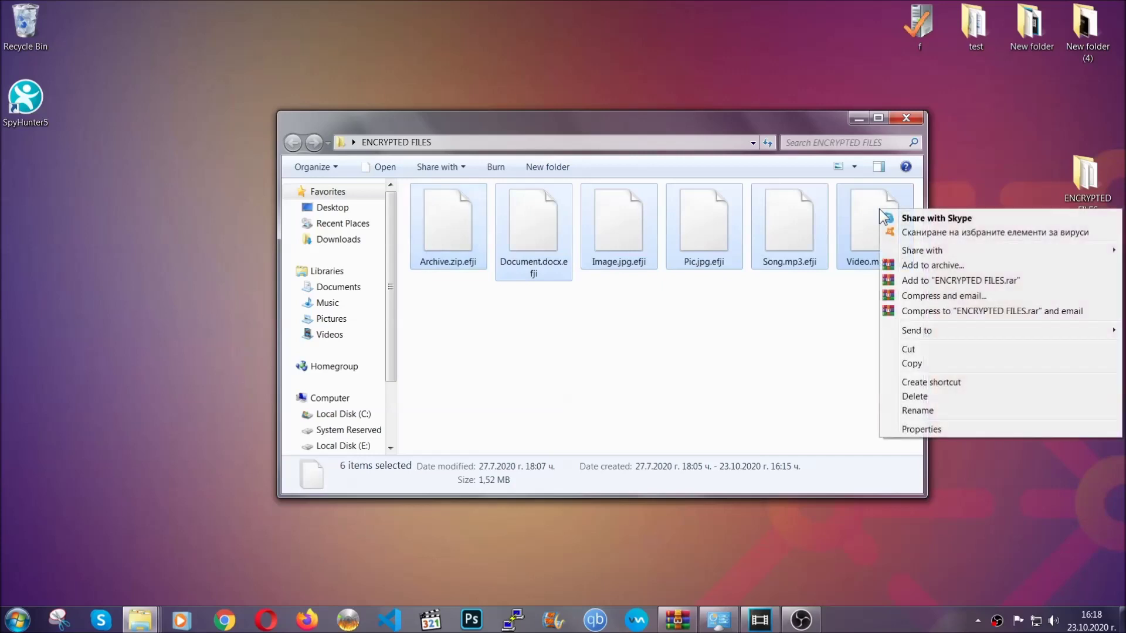
{"action": "left_click", "coordinate": [911, 365]}
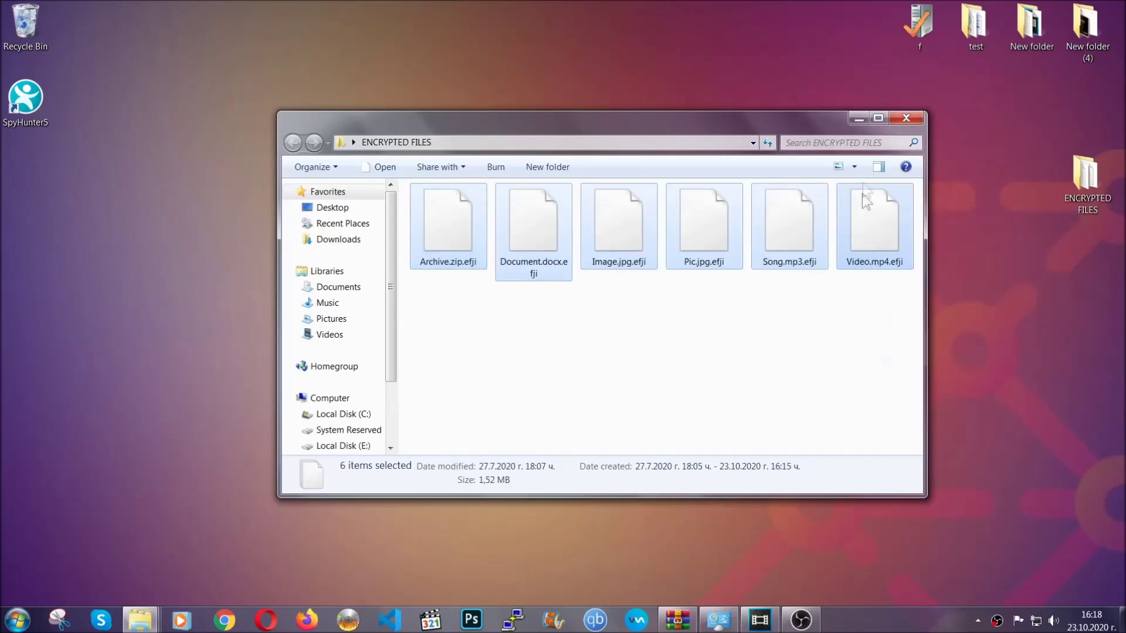
Paste the six files onto FLASH DRIVE (H:) via Computer and close the window.
{"action": "left_click", "coordinate": [858, 119]}
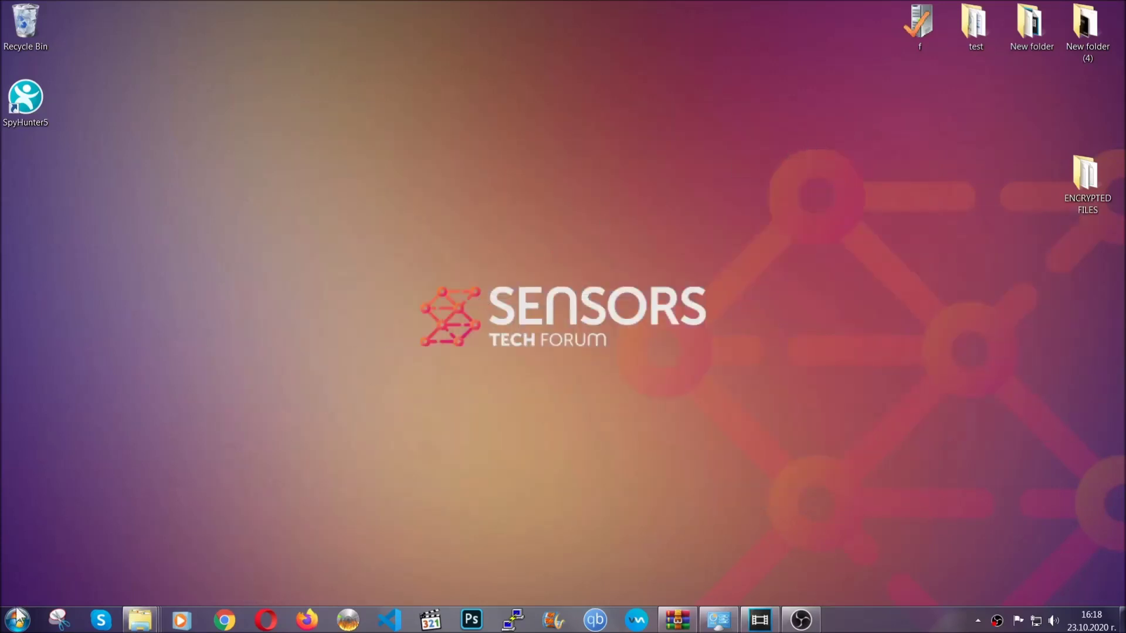
{"action": "left_click", "coordinate": [17, 618]}
{"action": "left_click", "coordinate": [213, 437]}
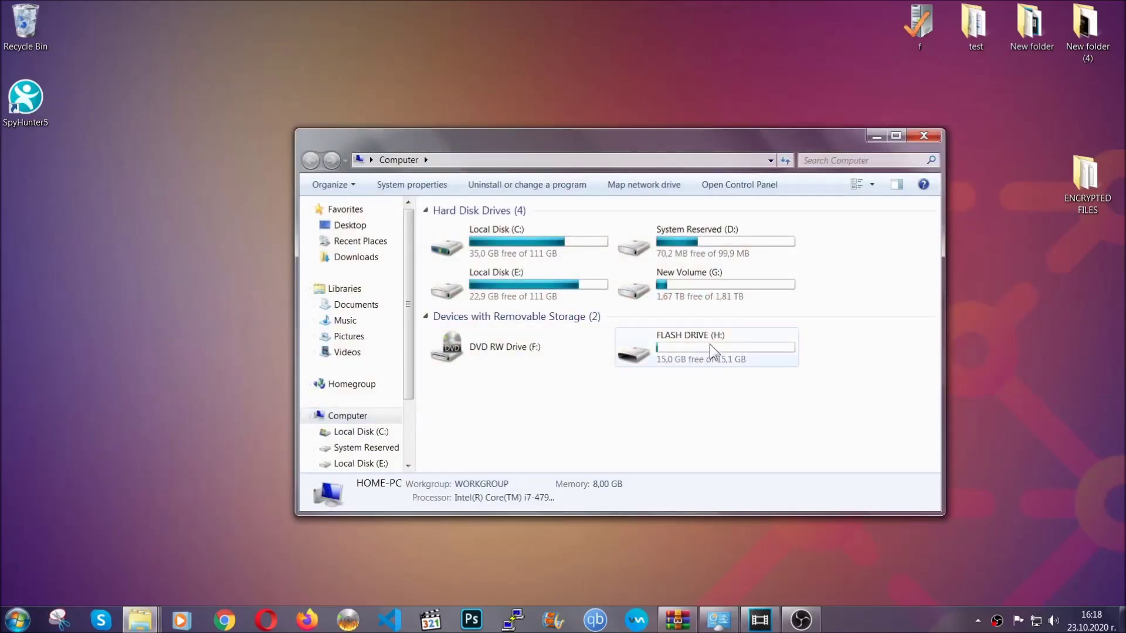
{"action": "double_click", "coordinate": [709, 344]}
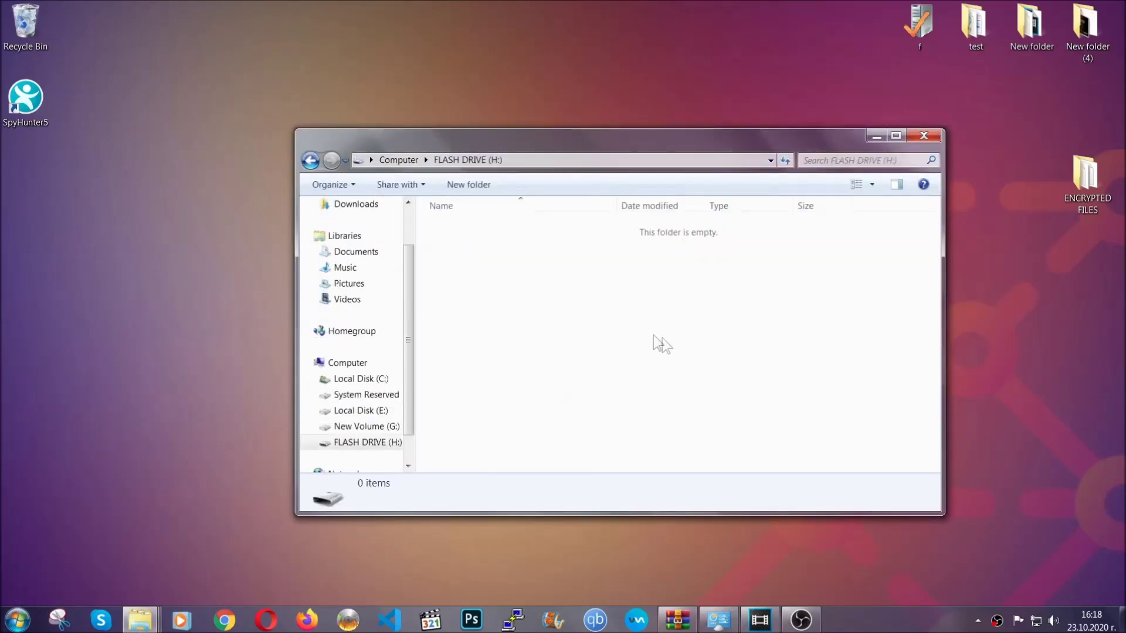
{"action": "right_click", "coordinate": [485, 261]}
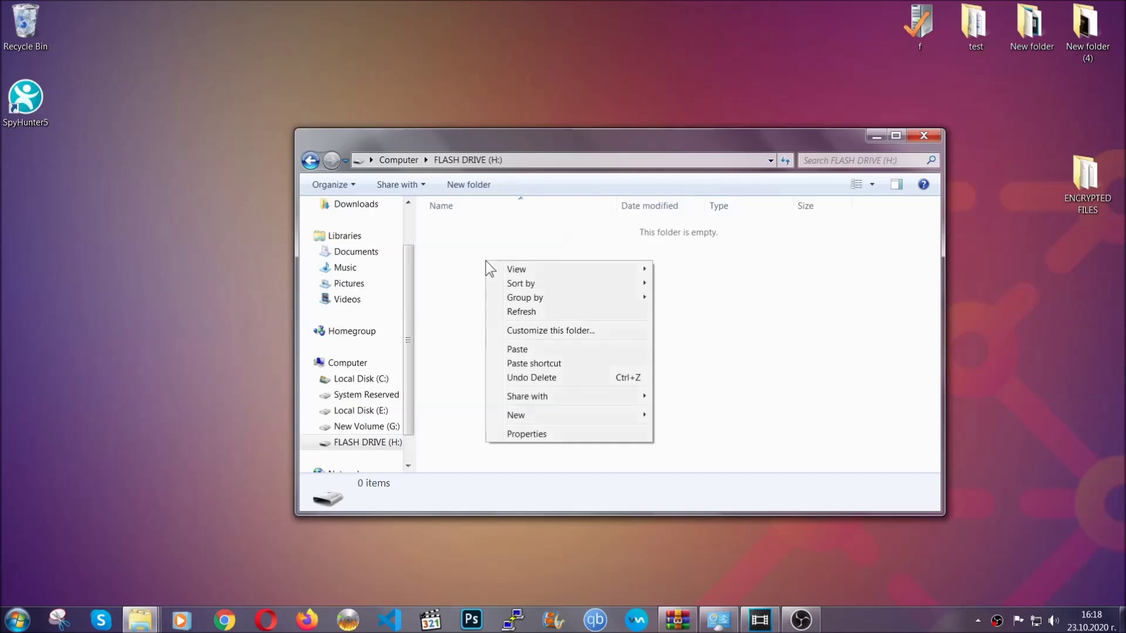
{"action": "left_click", "coordinate": [512, 350]}
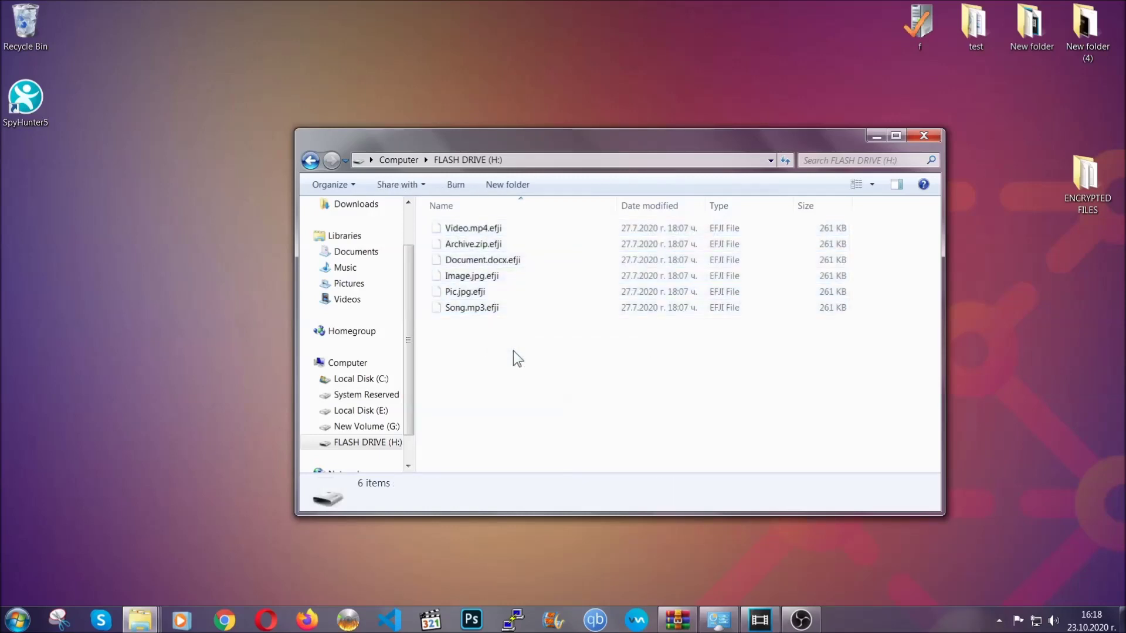
{"action": "left_click", "coordinate": [924, 136]}
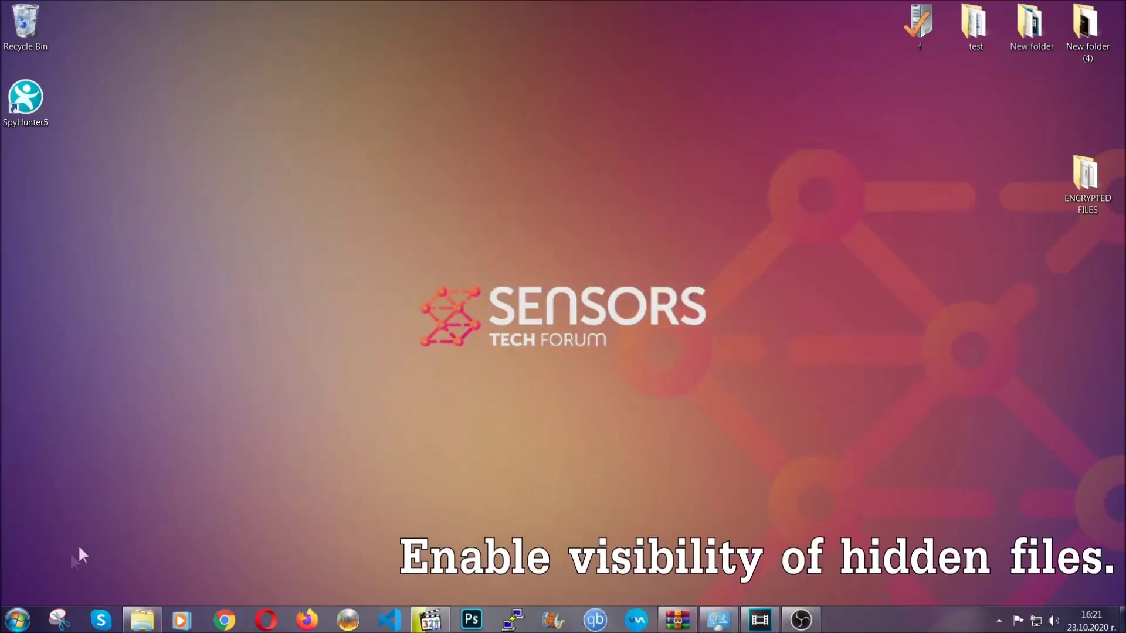
Find 'Show hidden files and folders' from Start and apply Show hidden files, folders, and drives.
{"action": "left_click", "coordinate": [17, 620]}
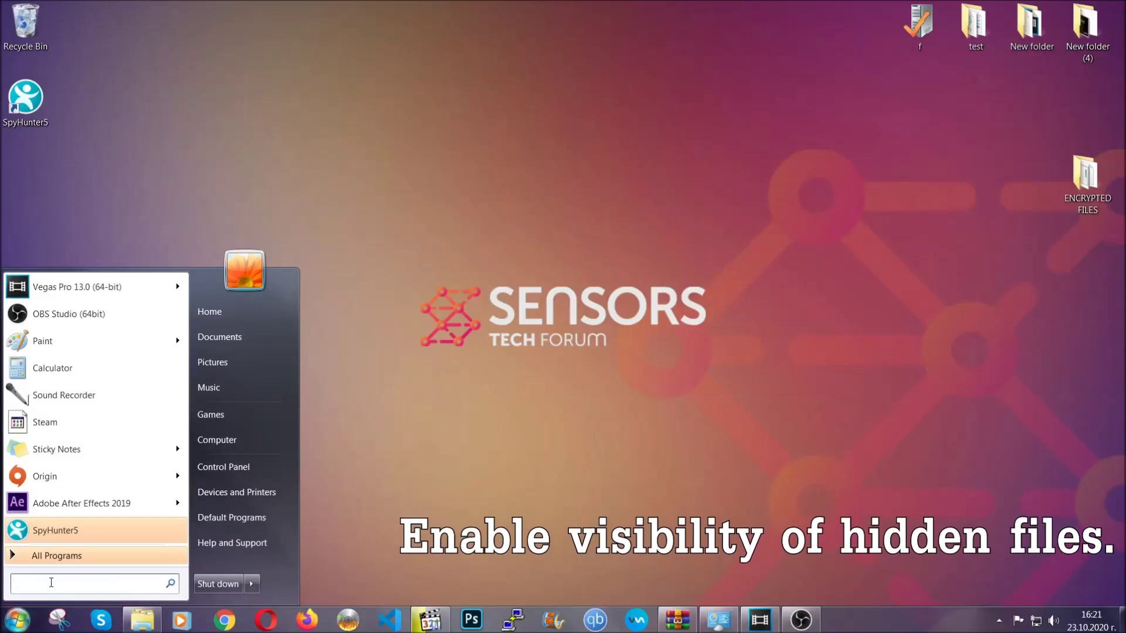
{"action": "left_click", "coordinate": [50, 582]}
{"action": "type", "text": "showh"}
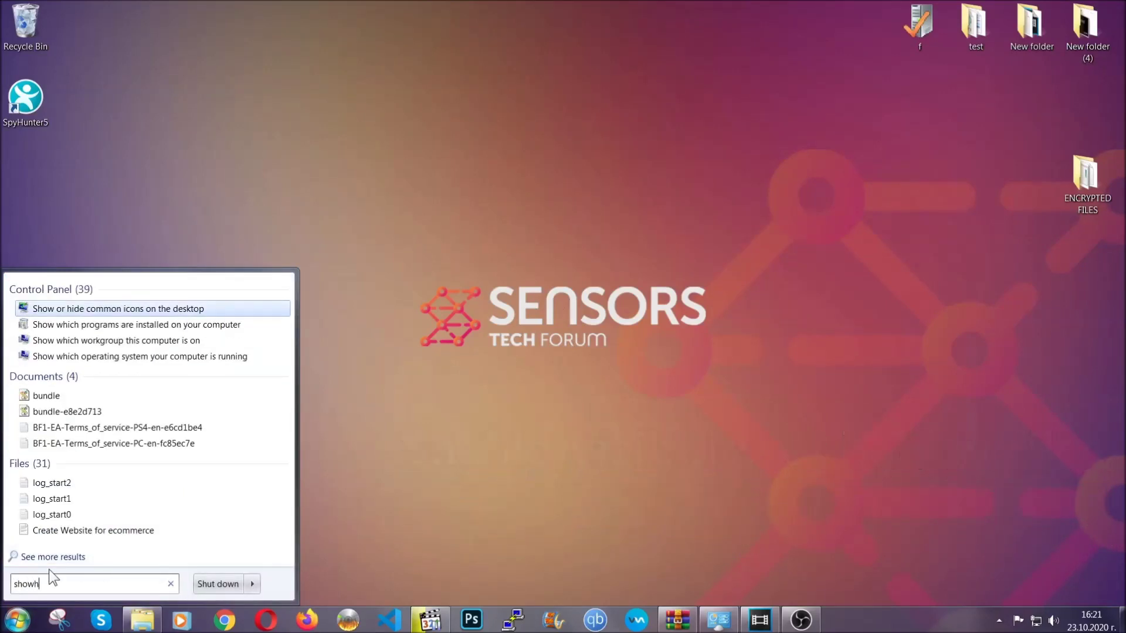
{"action": "key", "text": "BackSpace"}
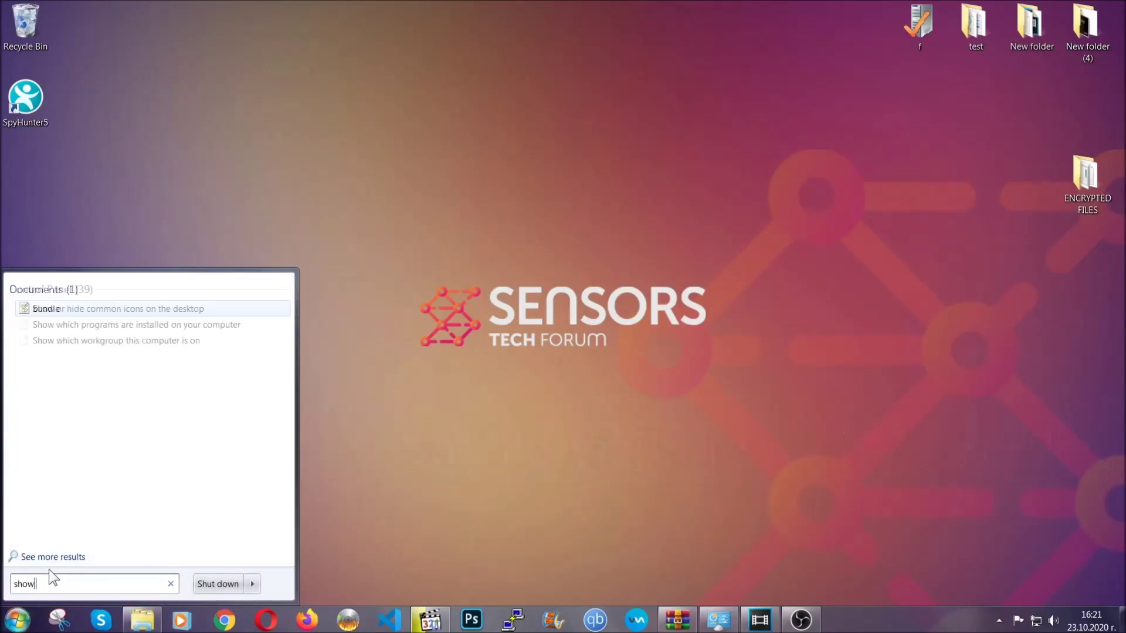
{"action": "type", "text": "hidden files and folders"}
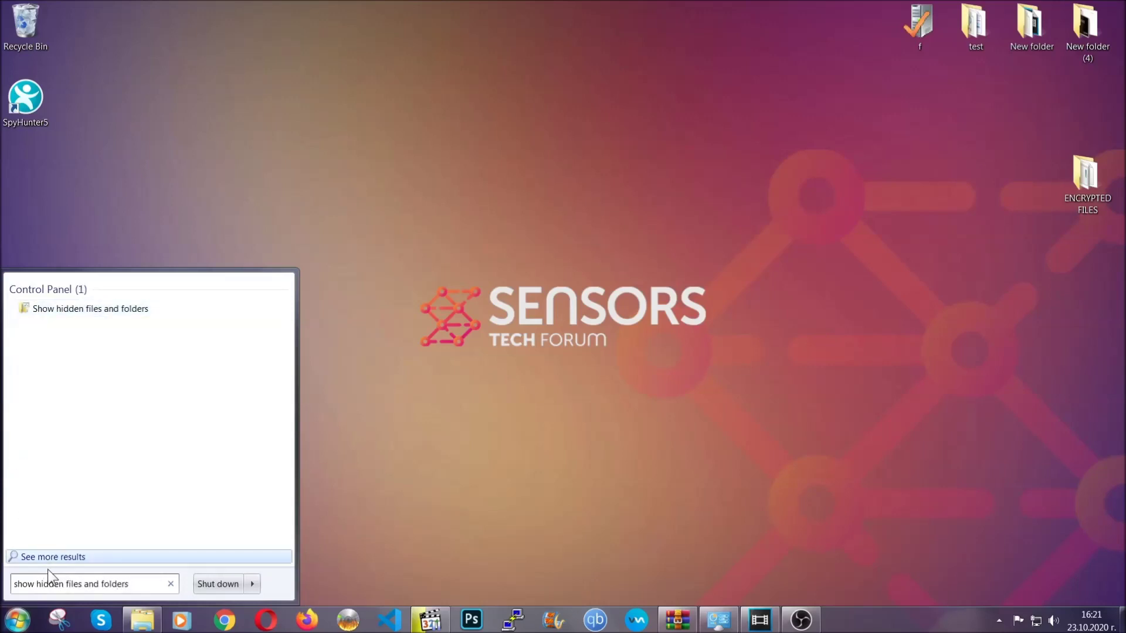
{"action": "left_click", "coordinate": [134, 310]}
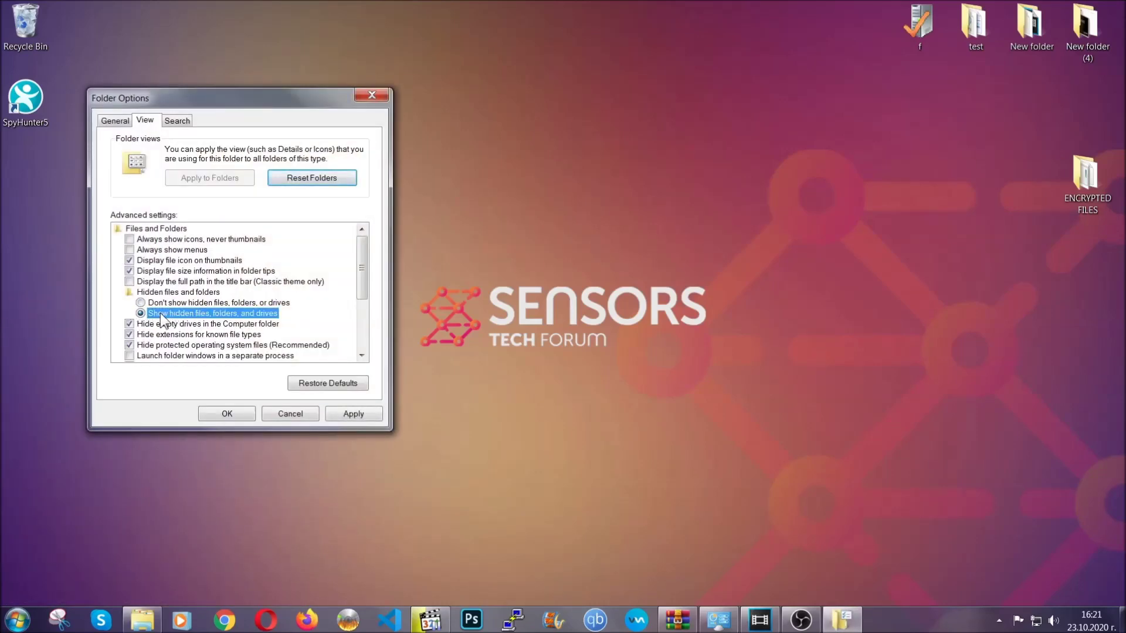
{"action": "left_click", "coordinate": [349, 417]}
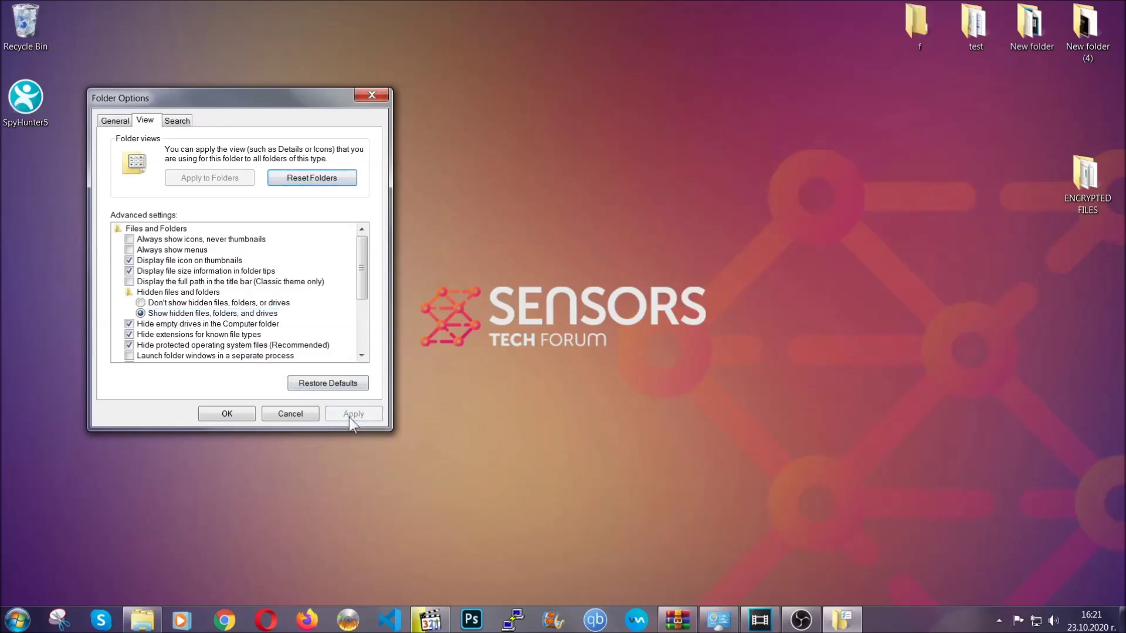
{"action": "left_click", "coordinate": [220, 414]}
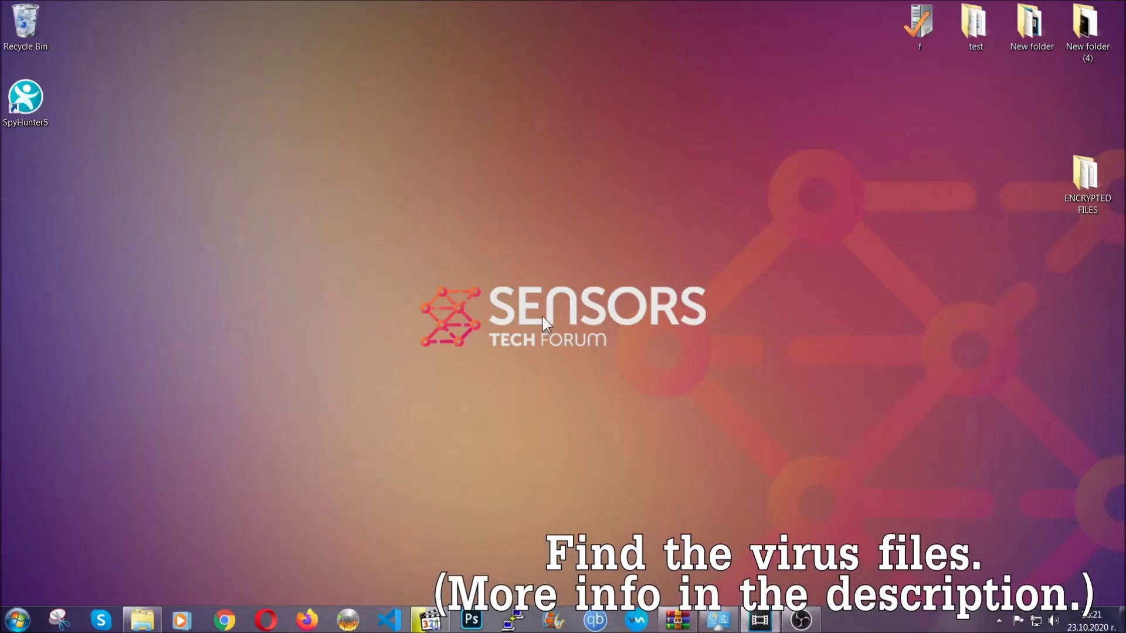
Search Computer for the Example Virus Name exe and select the EXAMPLE VIRUS NAME result.
{"action": "left_click", "coordinate": [18, 620]}
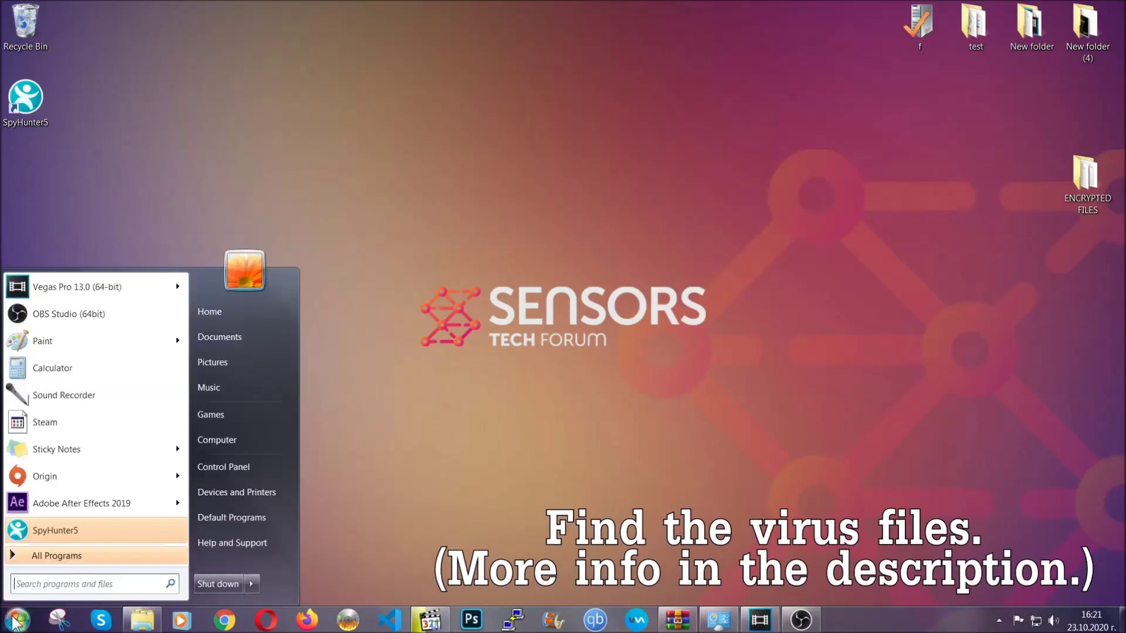
{"action": "left_click", "coordinate": [233, 440]}
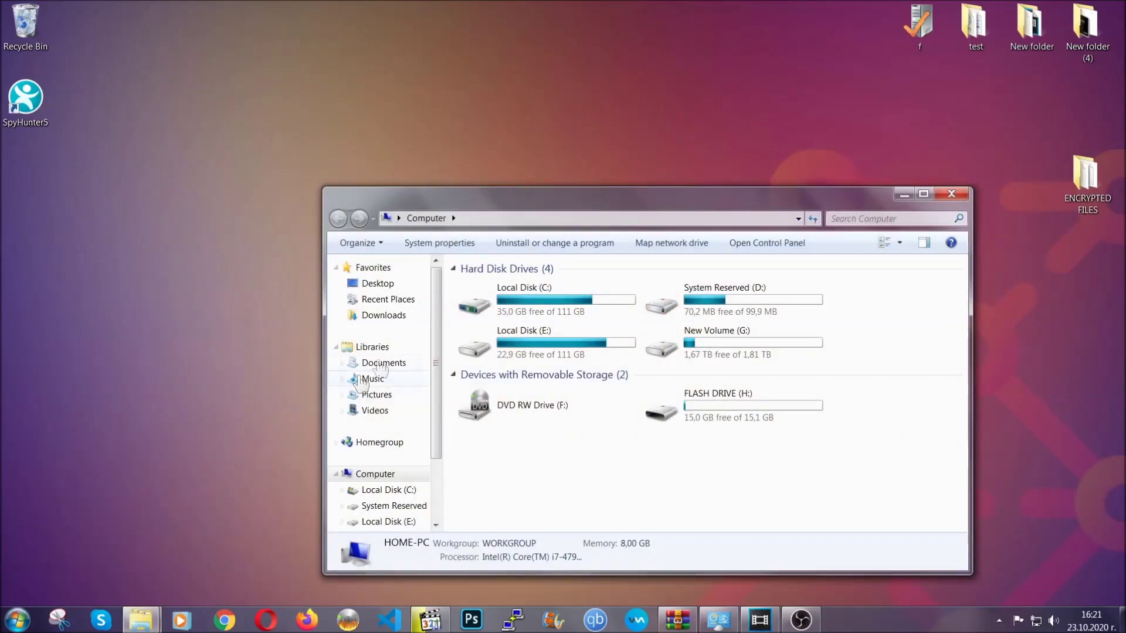
{"action": "left_click_drag", "start_coordinate": [612, 206], "coordinate": [540, 157]}
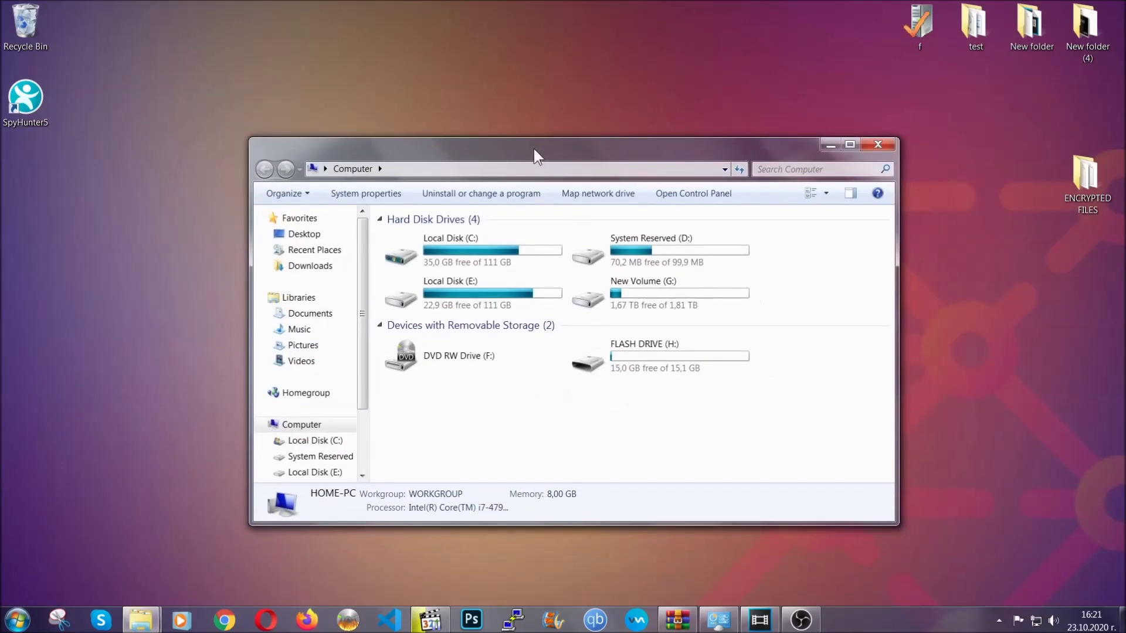
{"action": "left_click", "coordinate": [765, 170]}
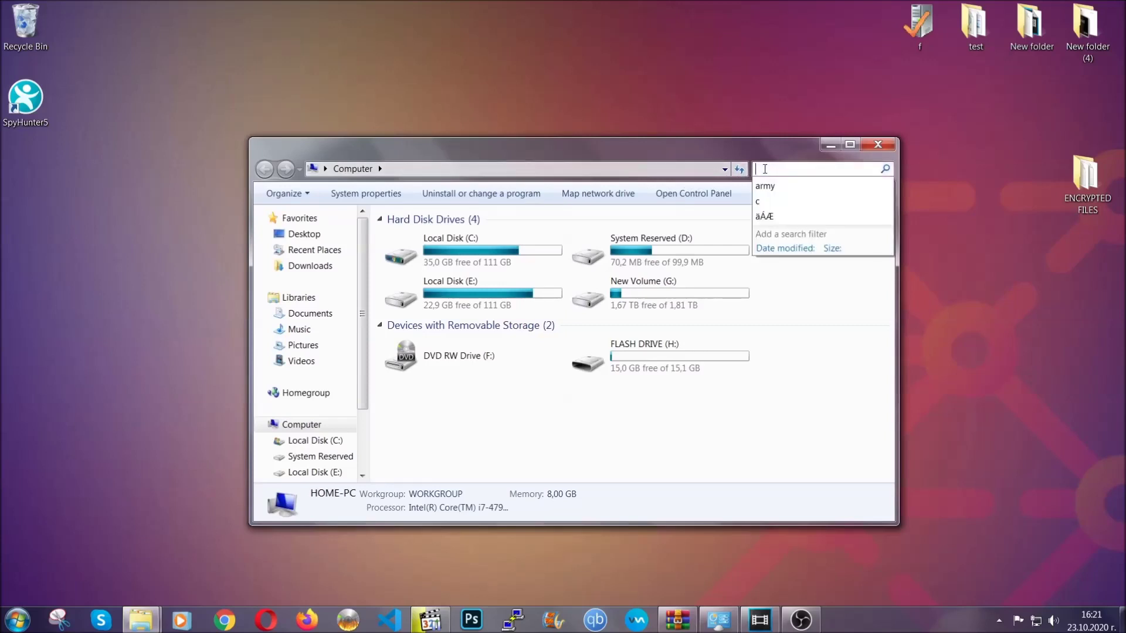
{"action": "type", "text": "file"}
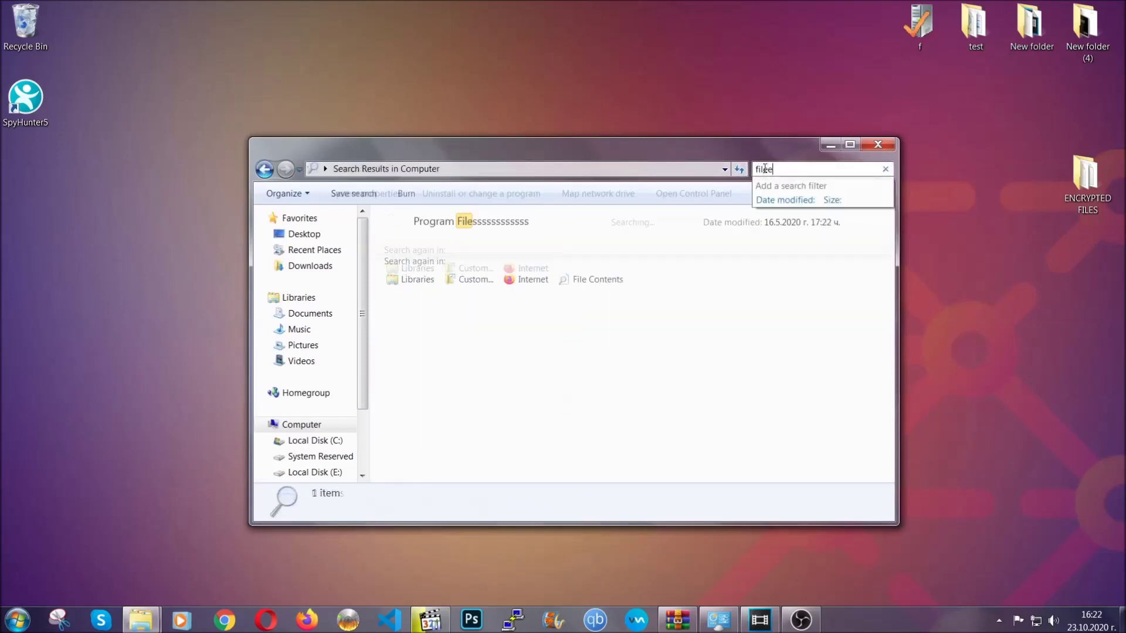
{"action": "type", "text": "extension:exe "}
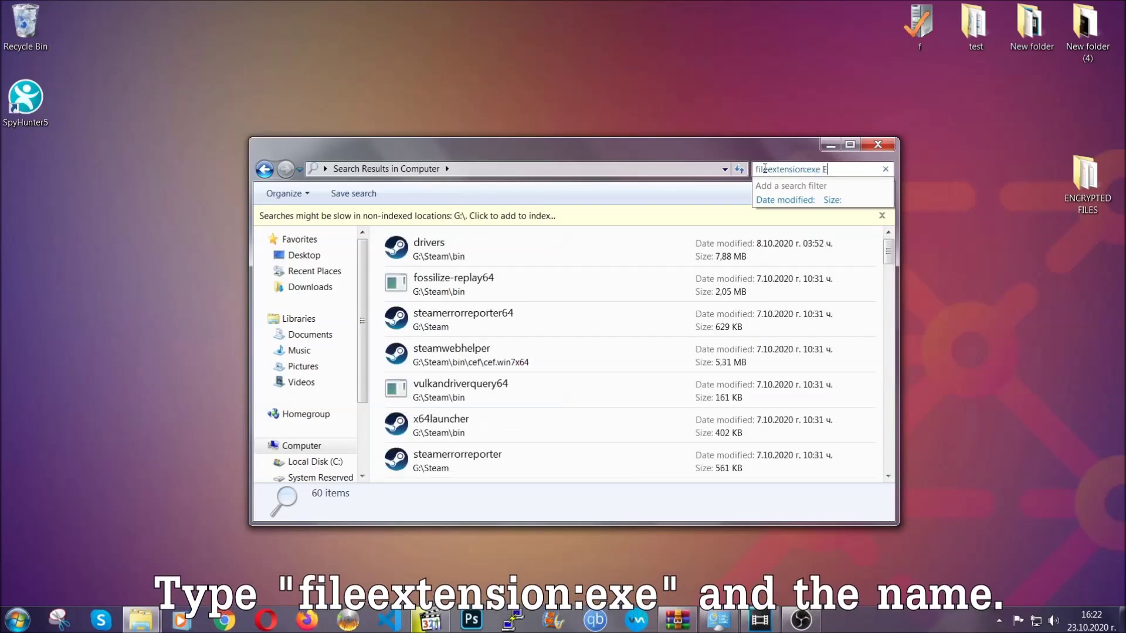
{"action": "type", "text": "Example Virus Name"}
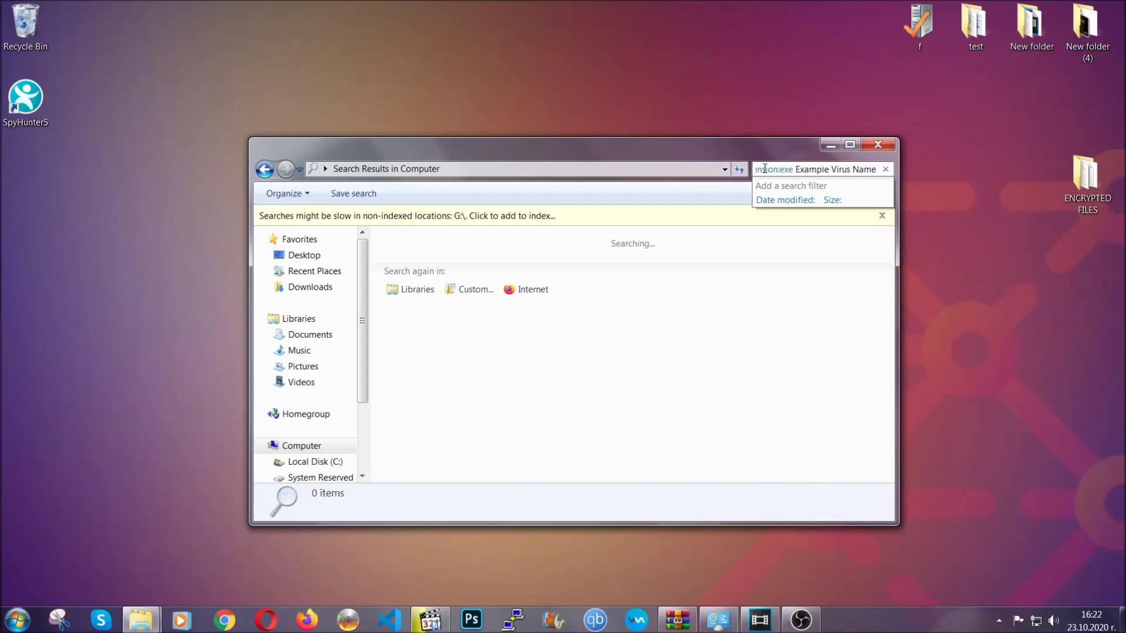
{"action": "key", "text": "Return"}
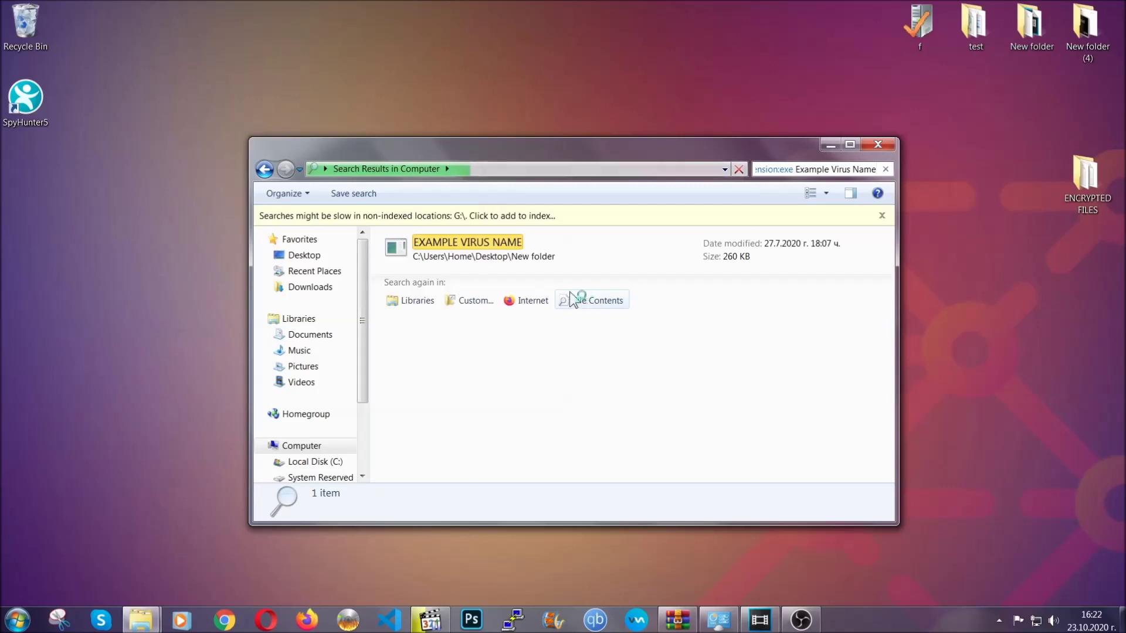
{"action": "left_click", "coordinate": [492, 240]}
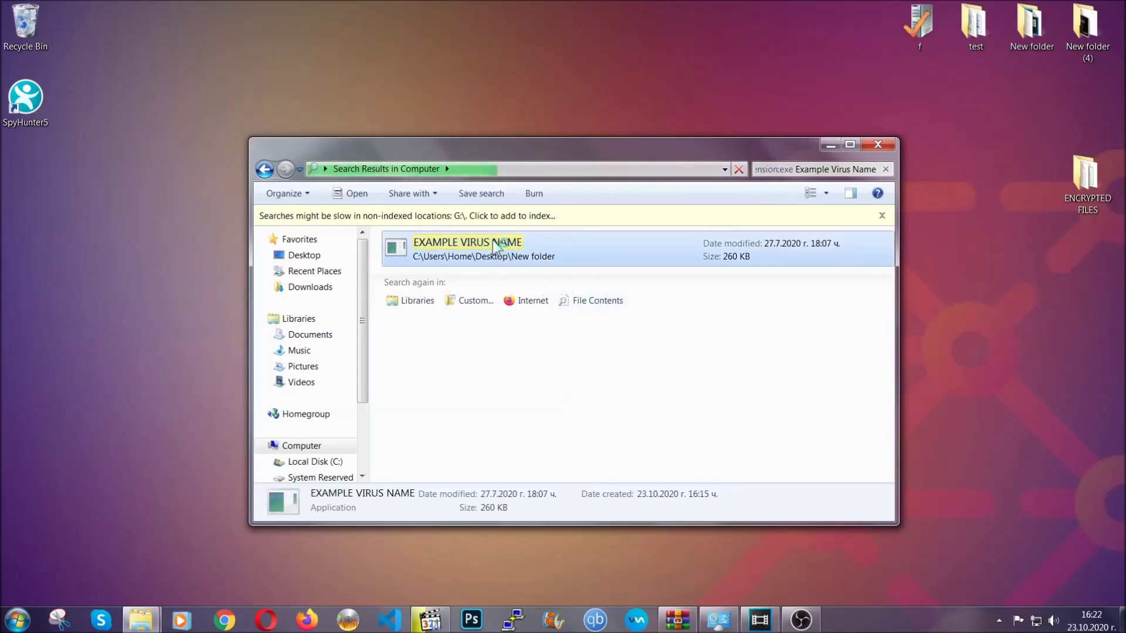
Delete EXAMPLE VIRUS NAME to the Recycle Bin and close the search window.
{"action": "right_click", "coordinate": [492, 240]}
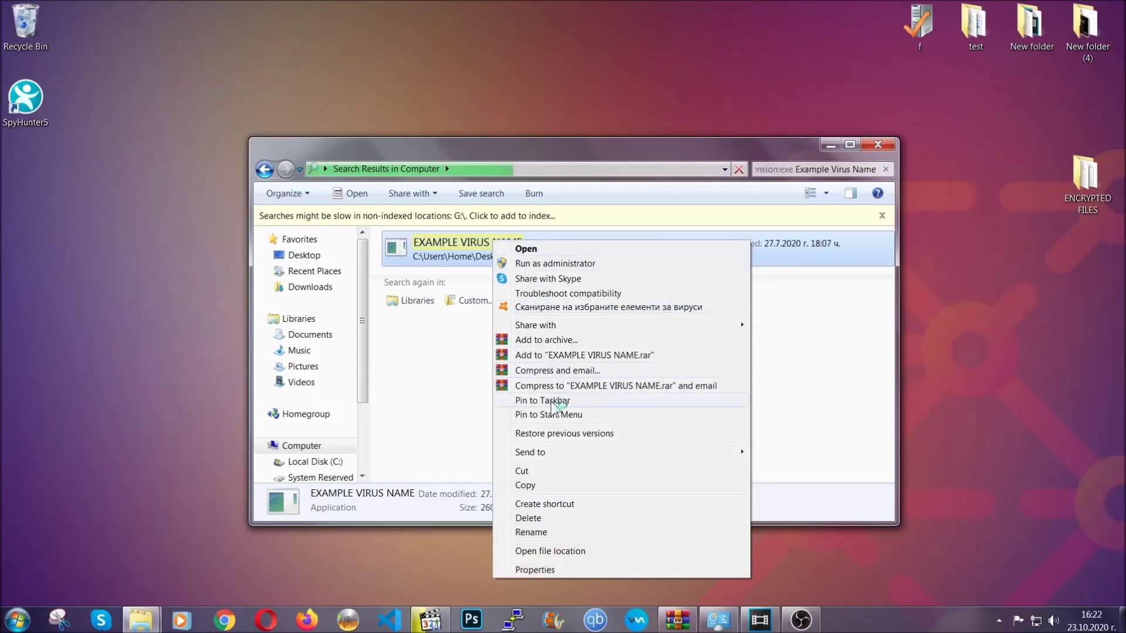
{"action": "left_click", "coordinate": [542, 518]}
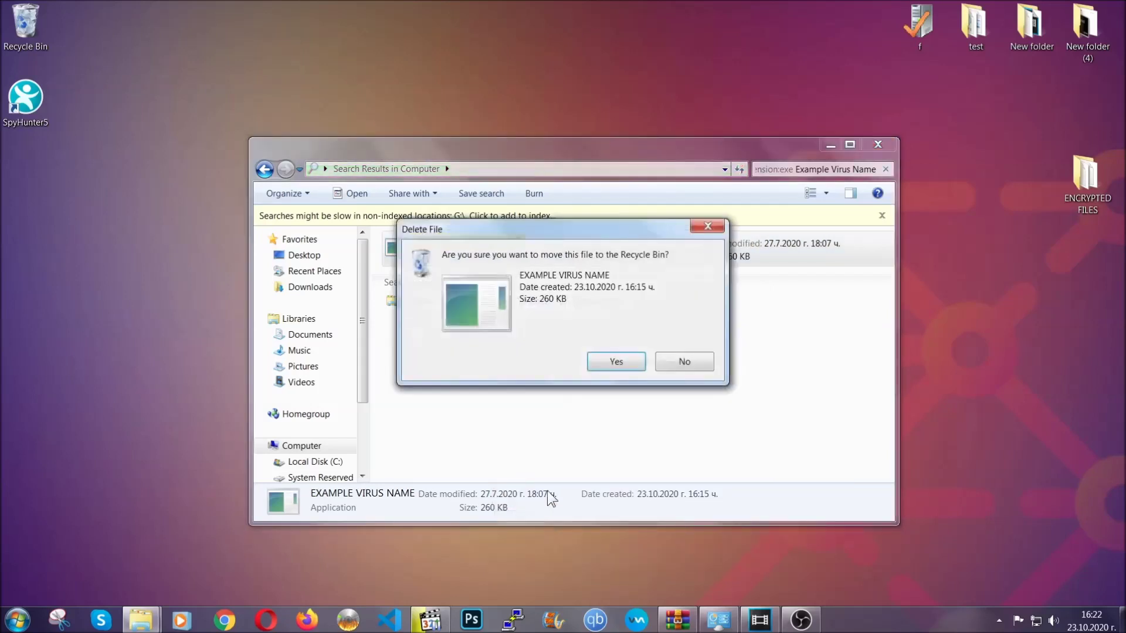
{"action": "left_click", "coordinate": [616, 362]}
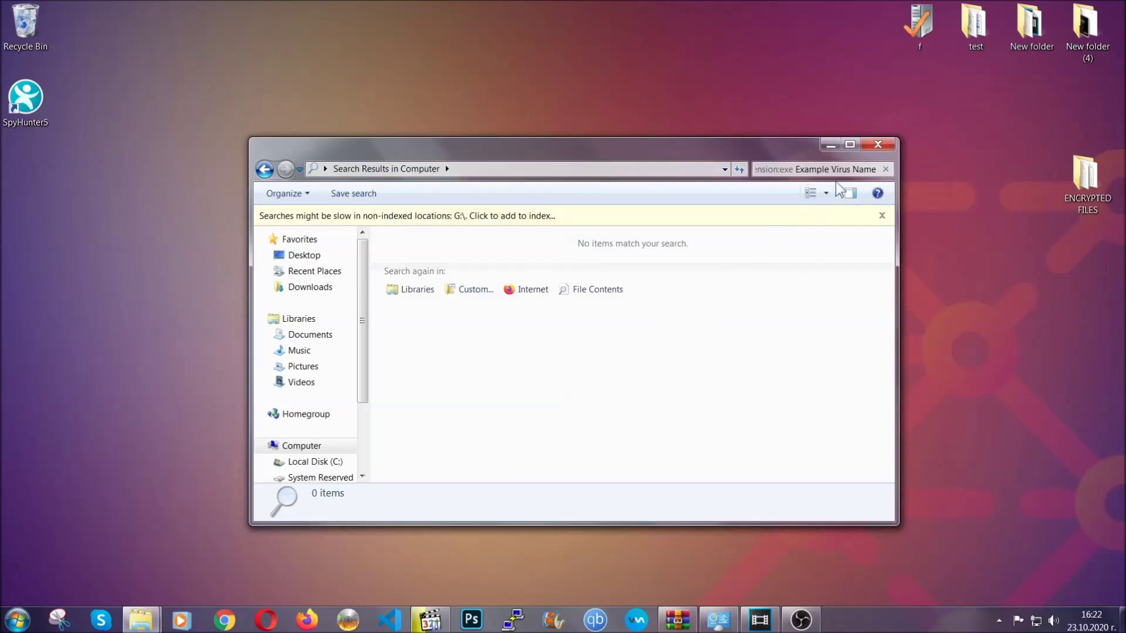
{"action": "left_click", "coordinate": [877, 144]}
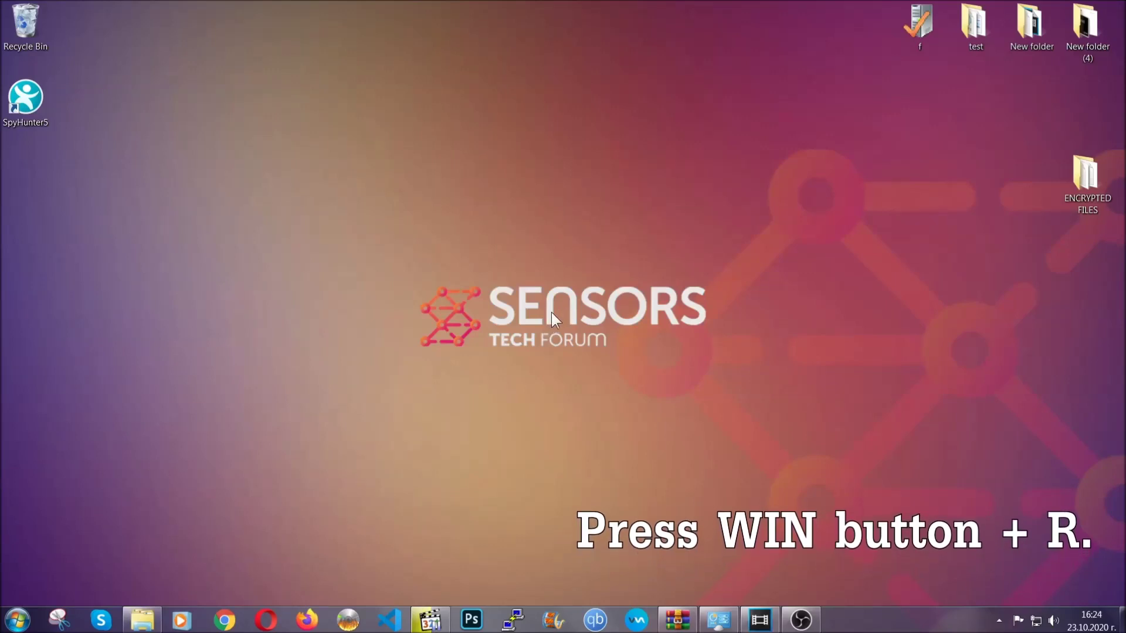
Run REGEDIT from the Win+R dialog, replacing the old cmd entry.
{"action": "key", "text": "super+r"}
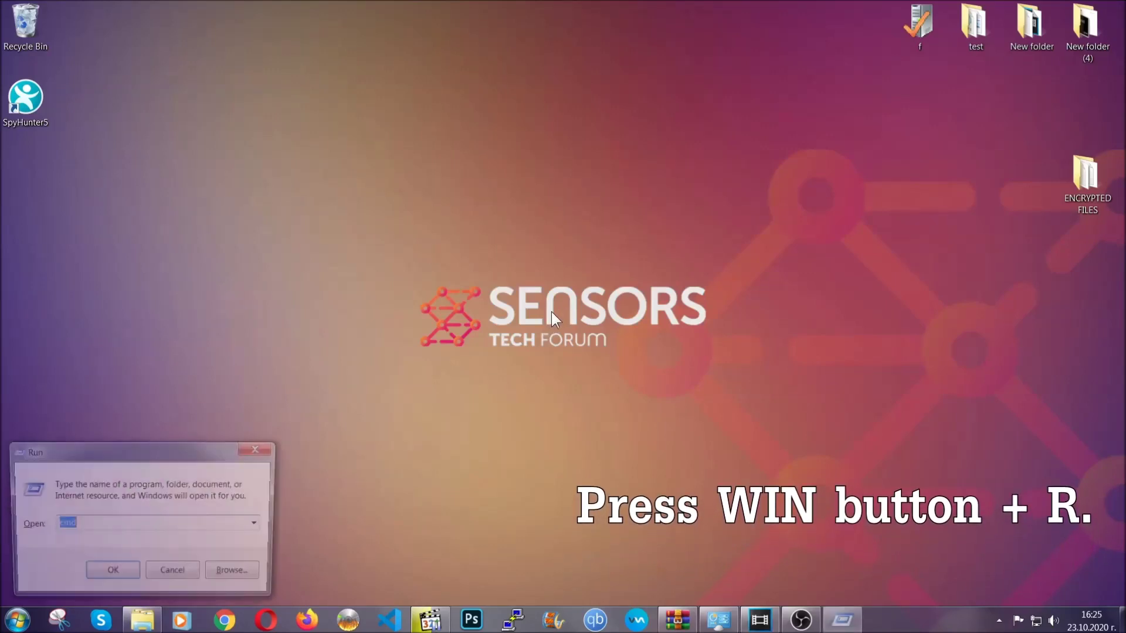
{"action": "left_click", "coordinate": [139, 534]}
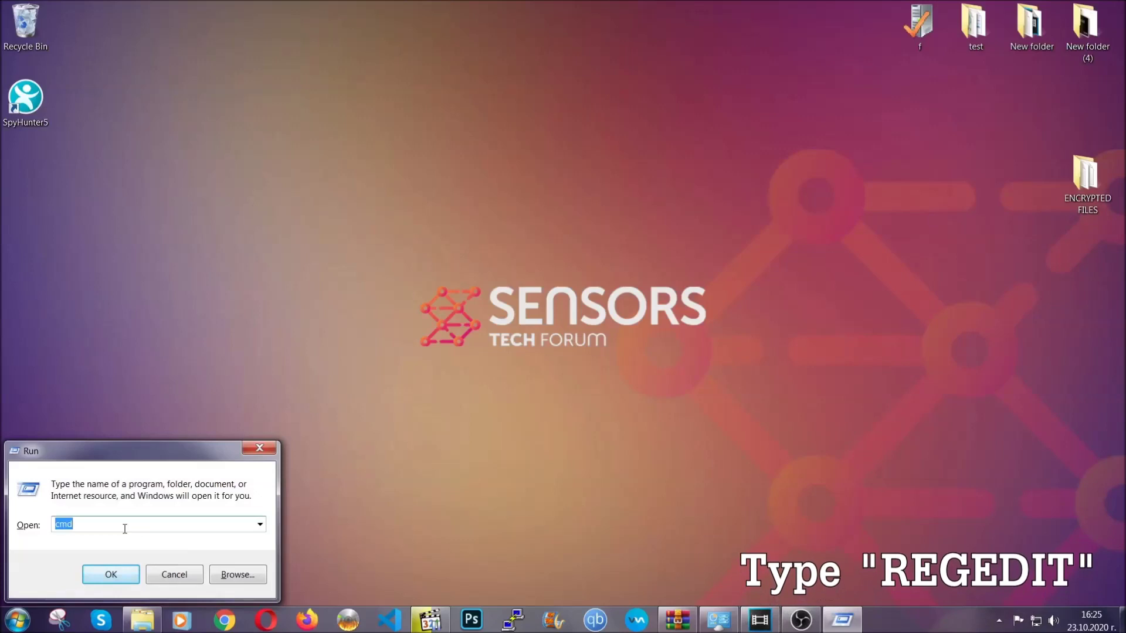
{"action": "left_click_drag", "start_coordinate": [108, 532], "coordinate": [20, 535]}
{"action": "type", "text": "REG"}
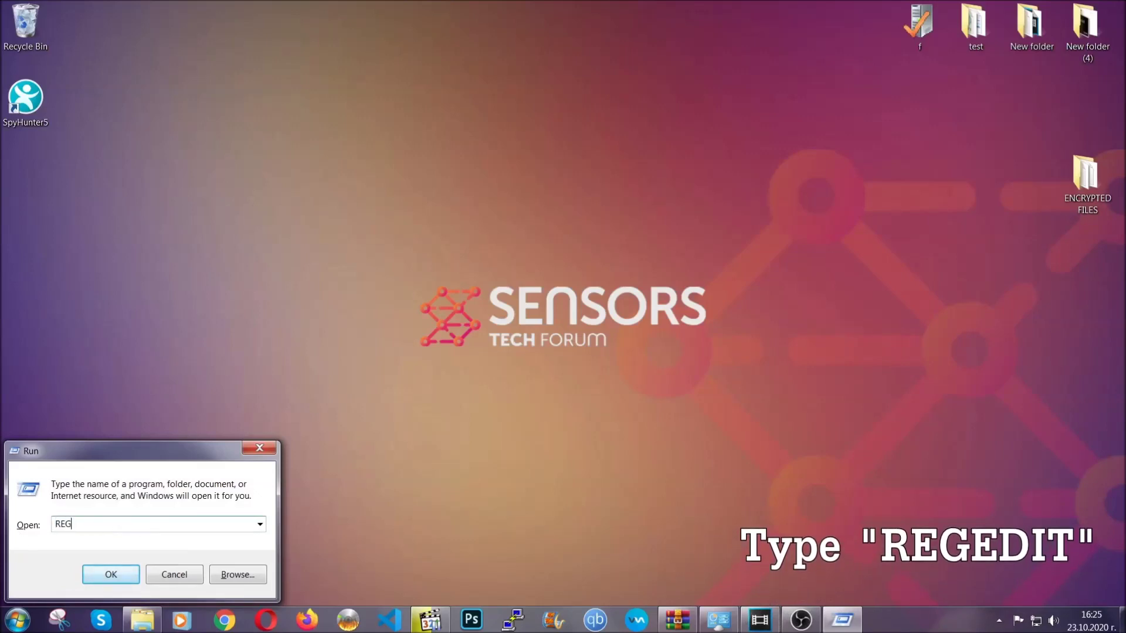
{"action": "type", "text": "EDIT"}
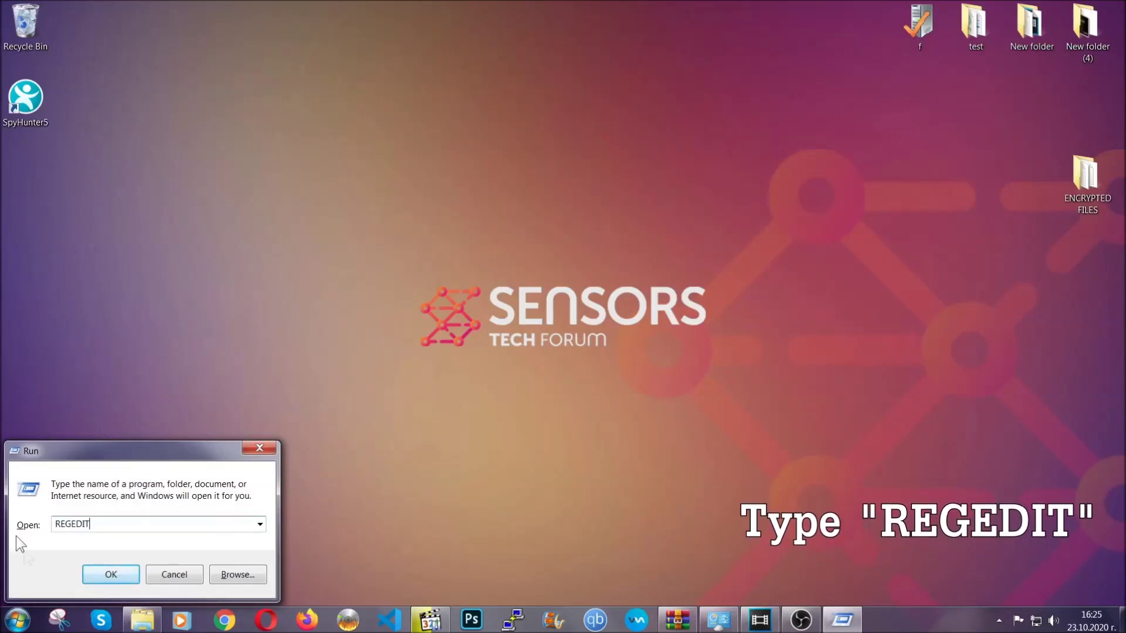
{"action": "left_click", "coordinate": [89, 574]}
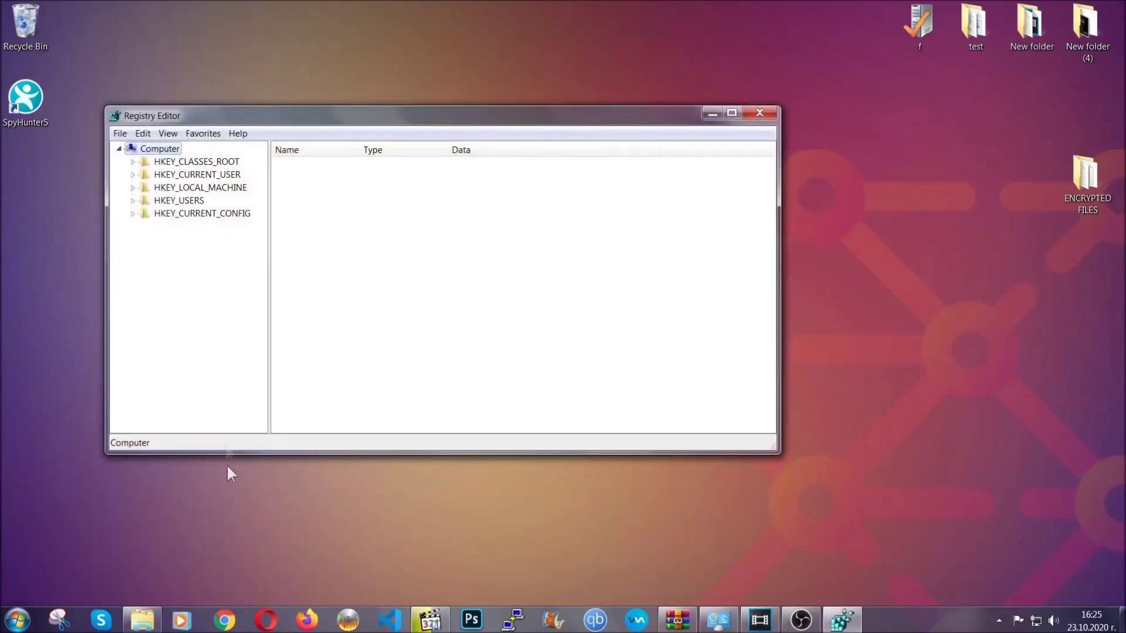
Export the entire registry to the Desktop as a file named BACKUP.
{"action": "left_click", "coordinate": [120, 134]}
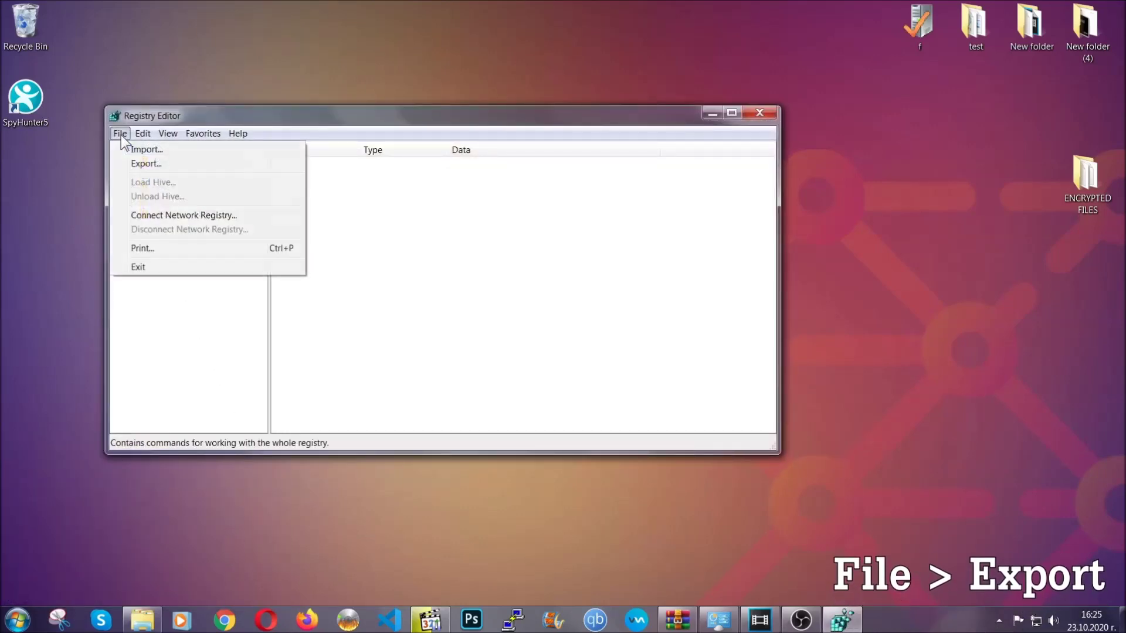
{"action": "left_click", "coordinate": [147, 162]}
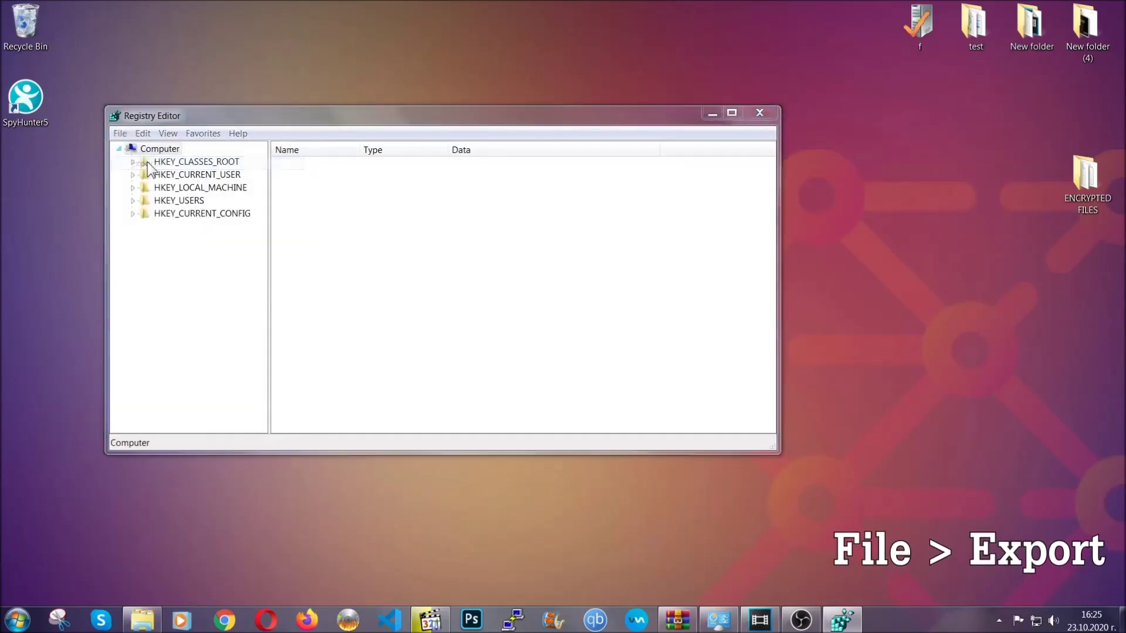
{"action": "left_click", "coordinate": [148, 249]}
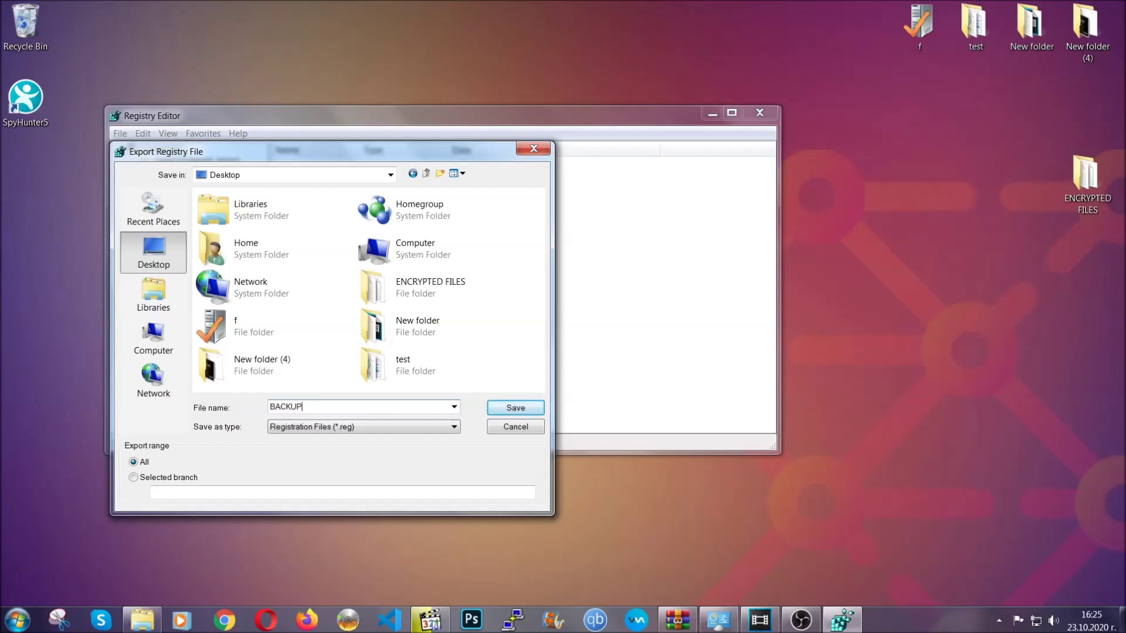
{"action": "left_click", "coordinate": [507, 409]}
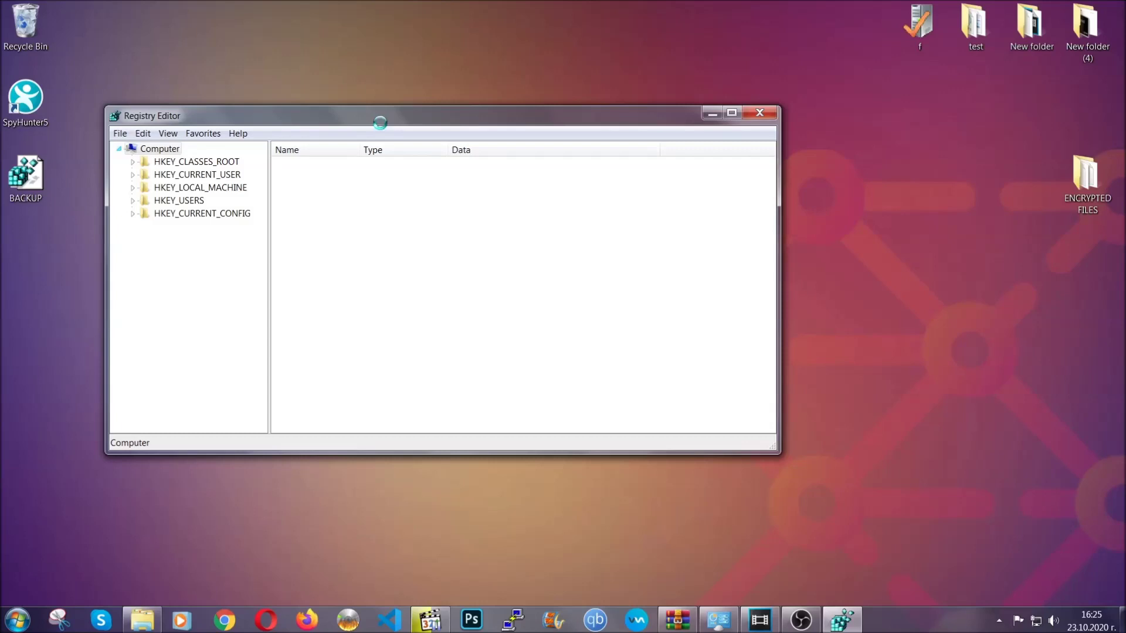
{"action": "left_click_drag", "start_coordinate": [380, 123], "coordinate": [491, 160]}
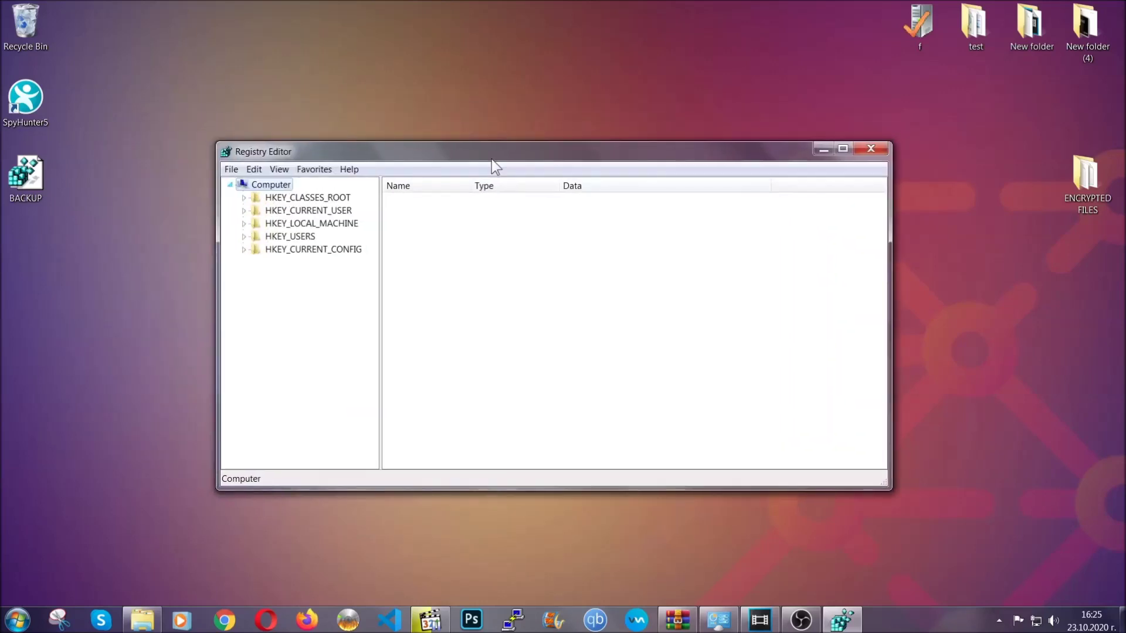
{"action": "left_click", "coordinate": [231, 169]}
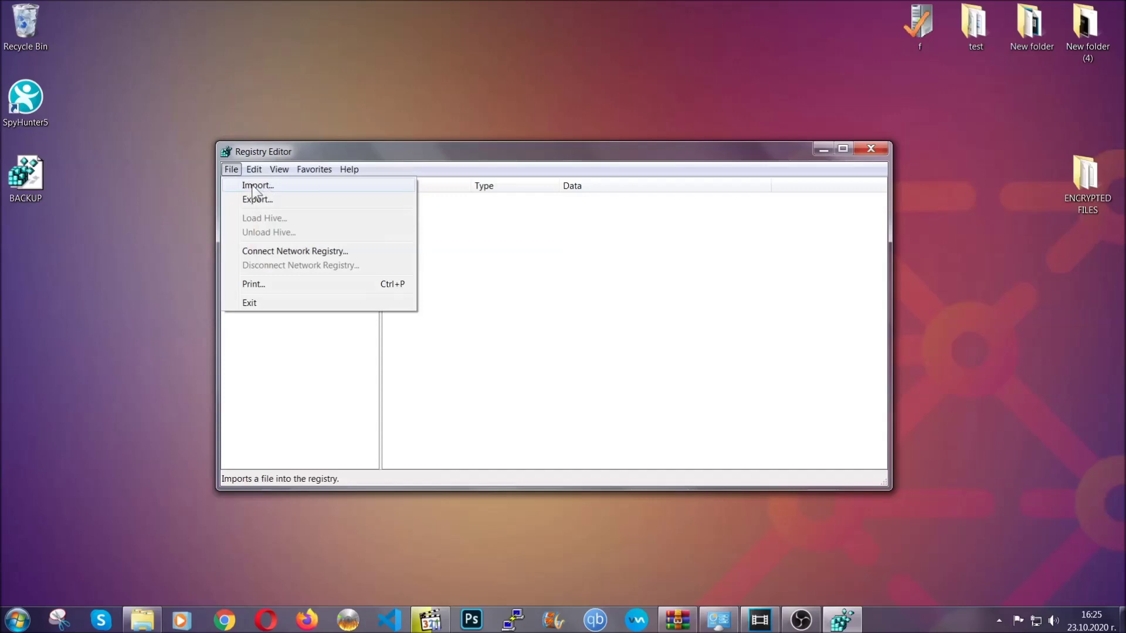
{"action": "left_click", "coordinate": [232, 170]}
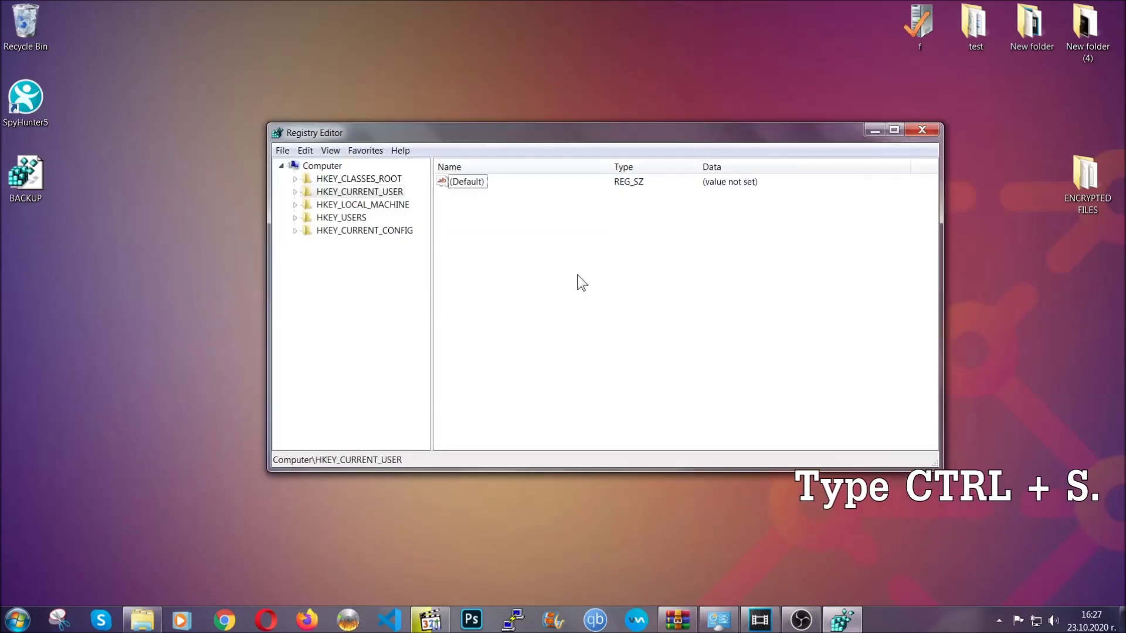
Use Ctrl+F to find RunOnce, landing on HKEY_CURRENT_USER\...\CurrentVersion\RunOnce.
{"action": "key", "text": "ctrl+f"}
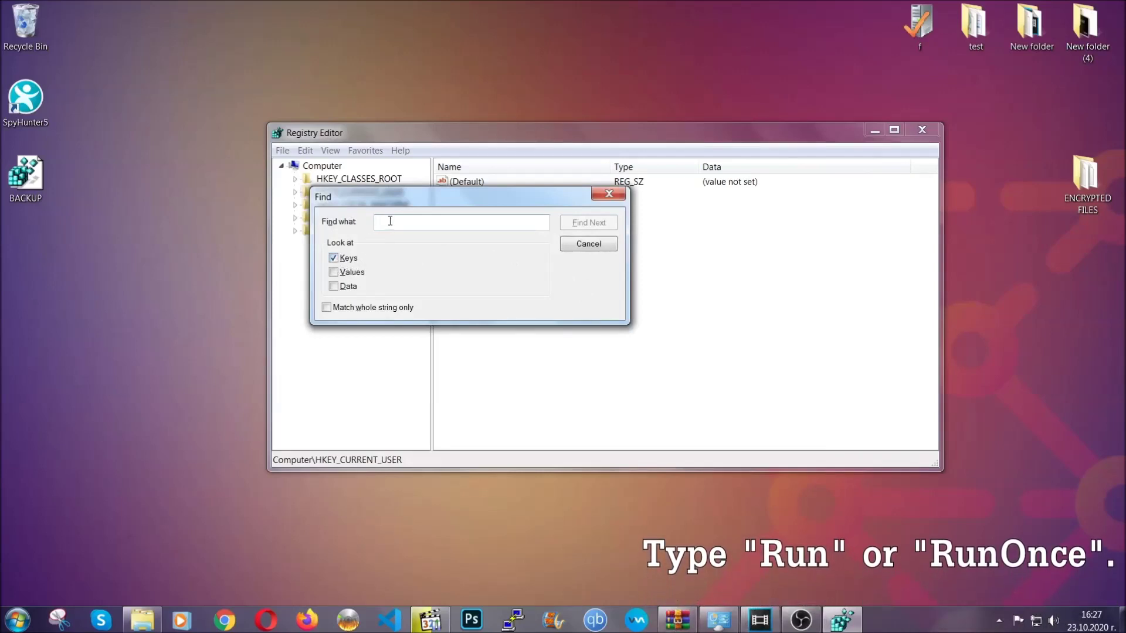
{"action": "type", "text": "RunO"}
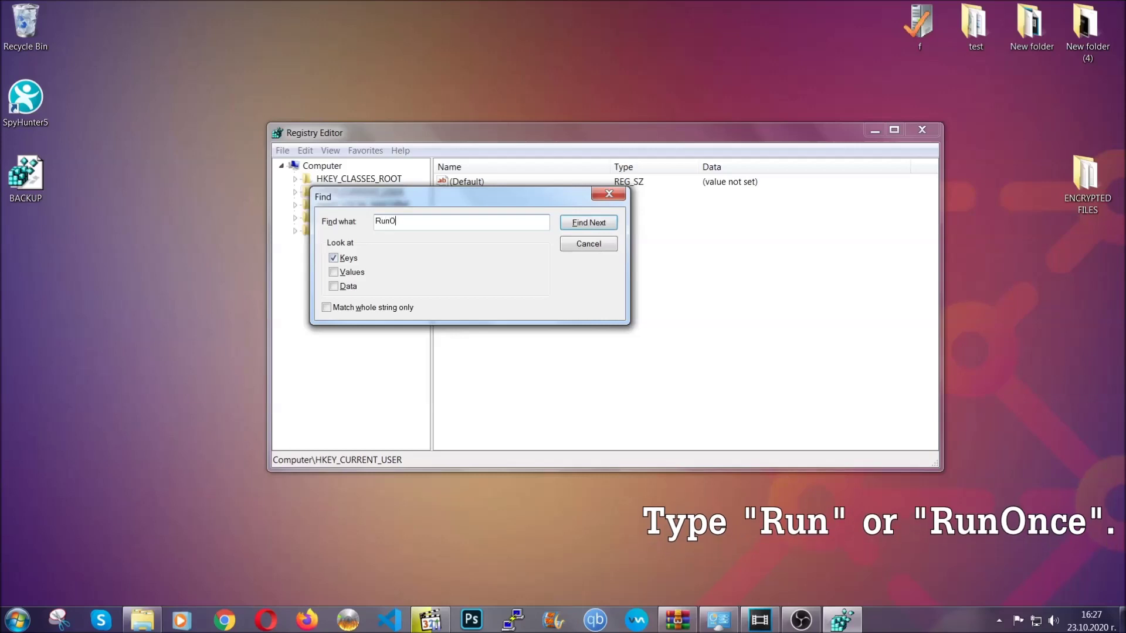
{"action": "type", "text": "nce"}
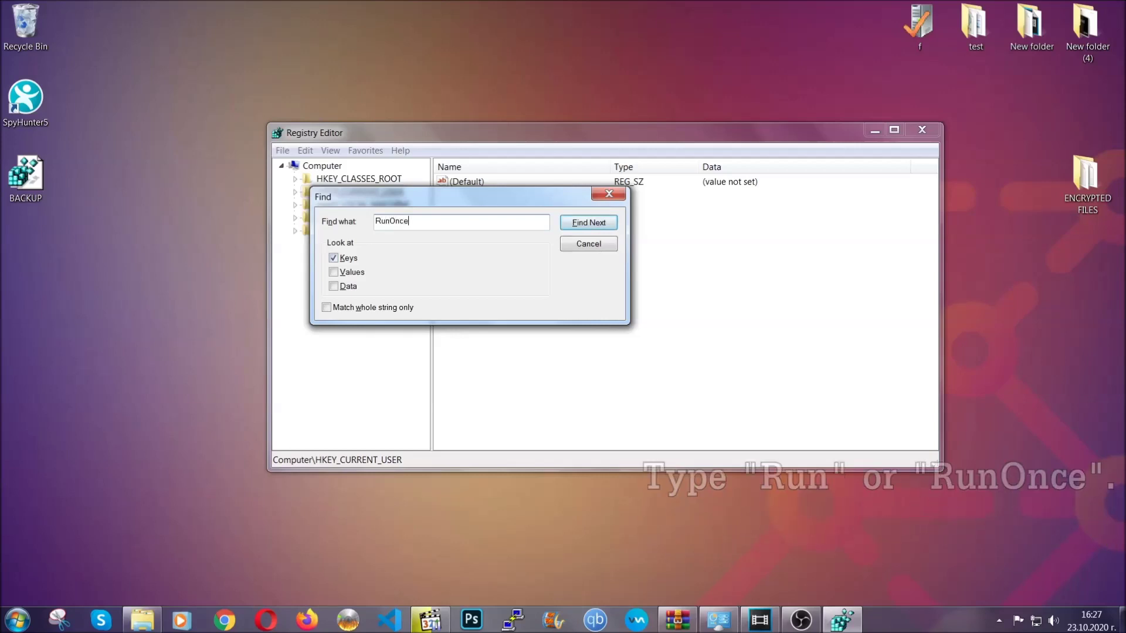
{"action": "left_click", "coordinate": [602, 226]}
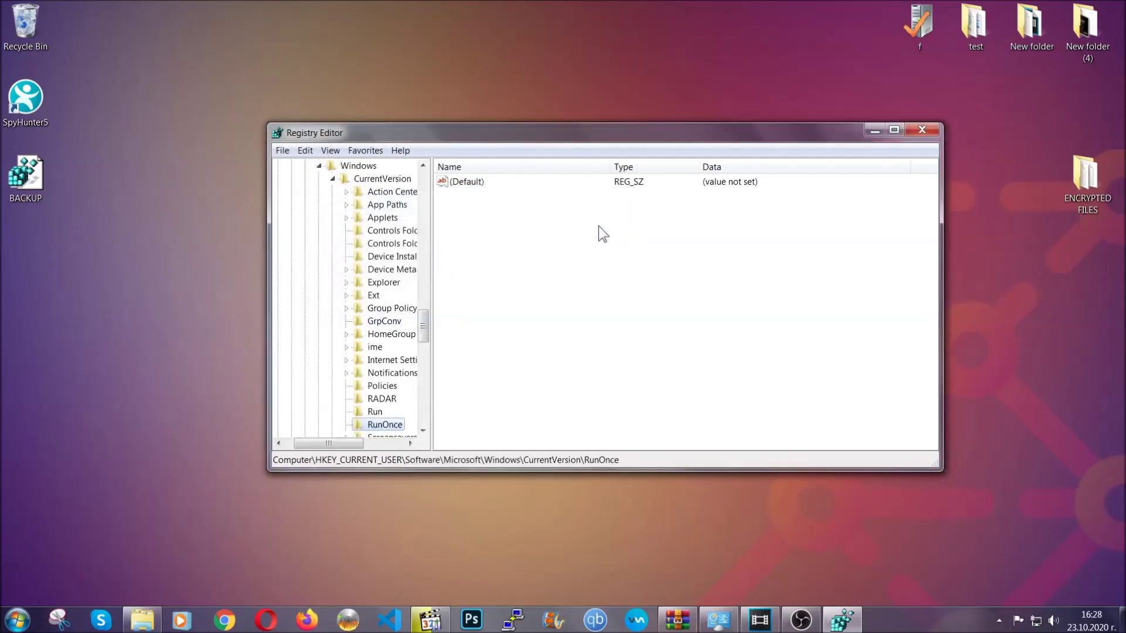
{"action": "left_click_drag", "start_coordinate": [429, 317], "coordinate": [424, 337]}
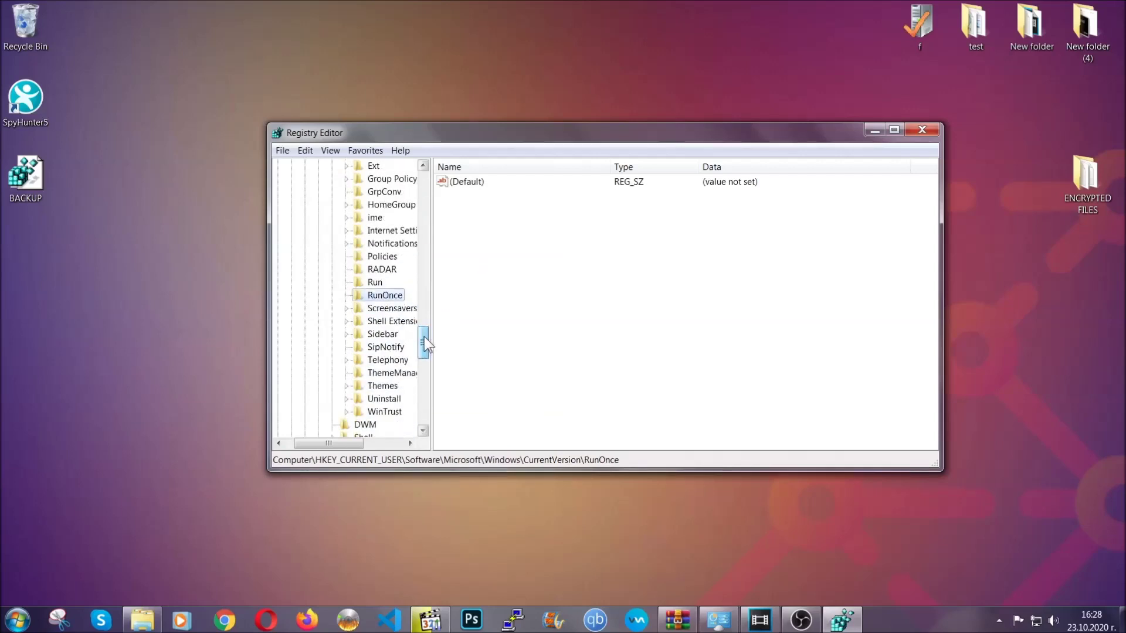
Open the Run key, permanently delete its THE VIRUS value, and close Registry Editor.
{"action": "left_click", "coordinate": [375, 282]}
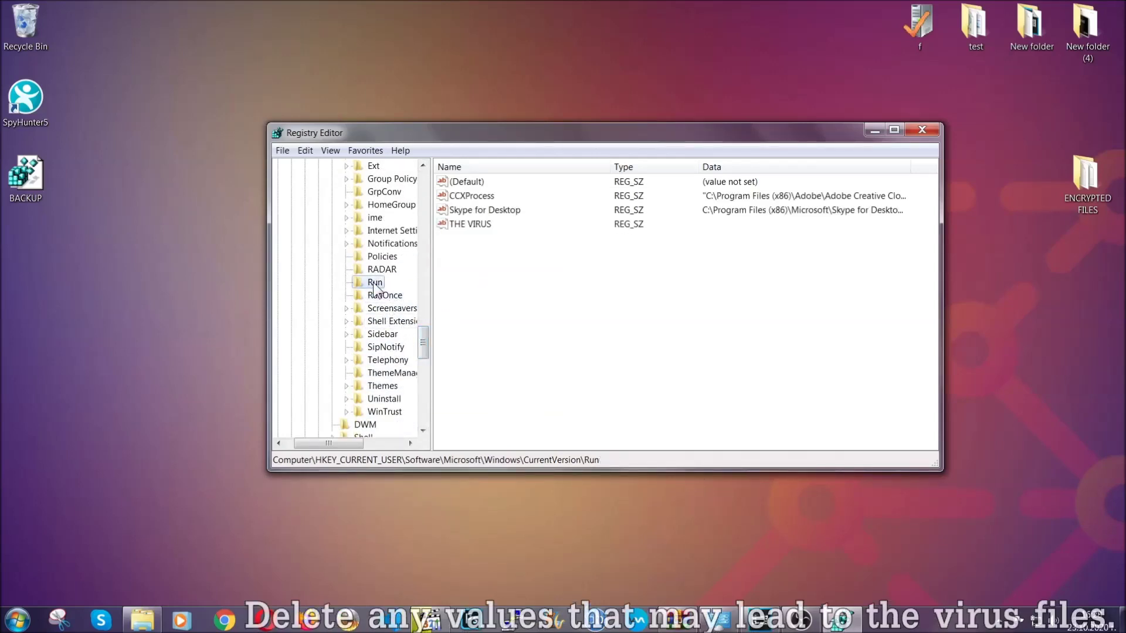
{"action": "left_click", "coordinate": [462, 226]}
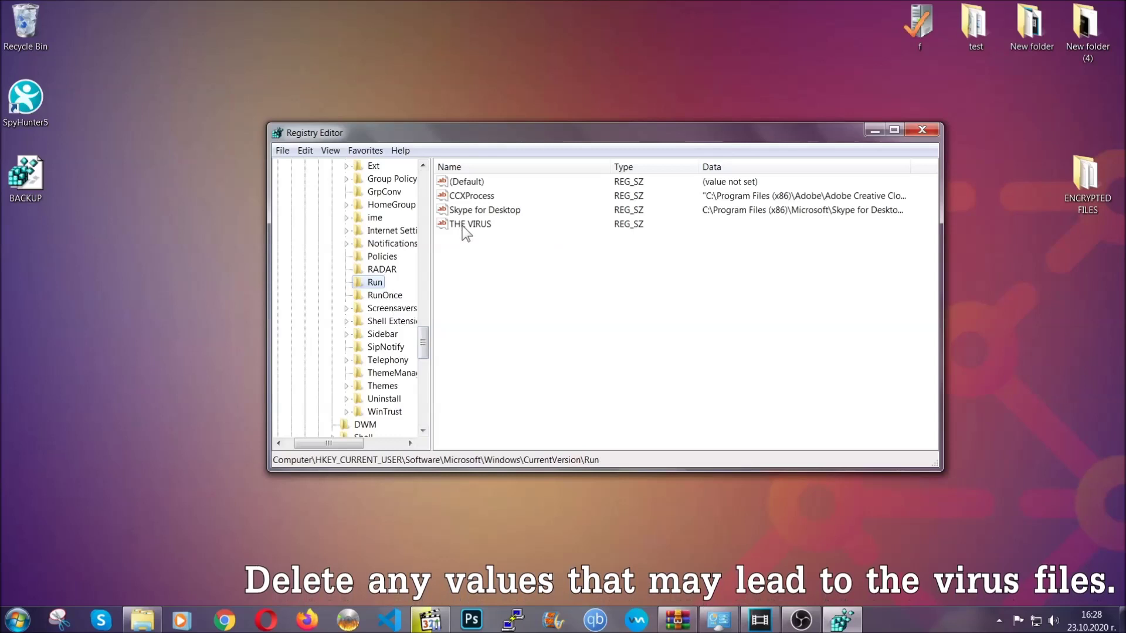
{"action": "right_click", "coordinate": [462, 226]}
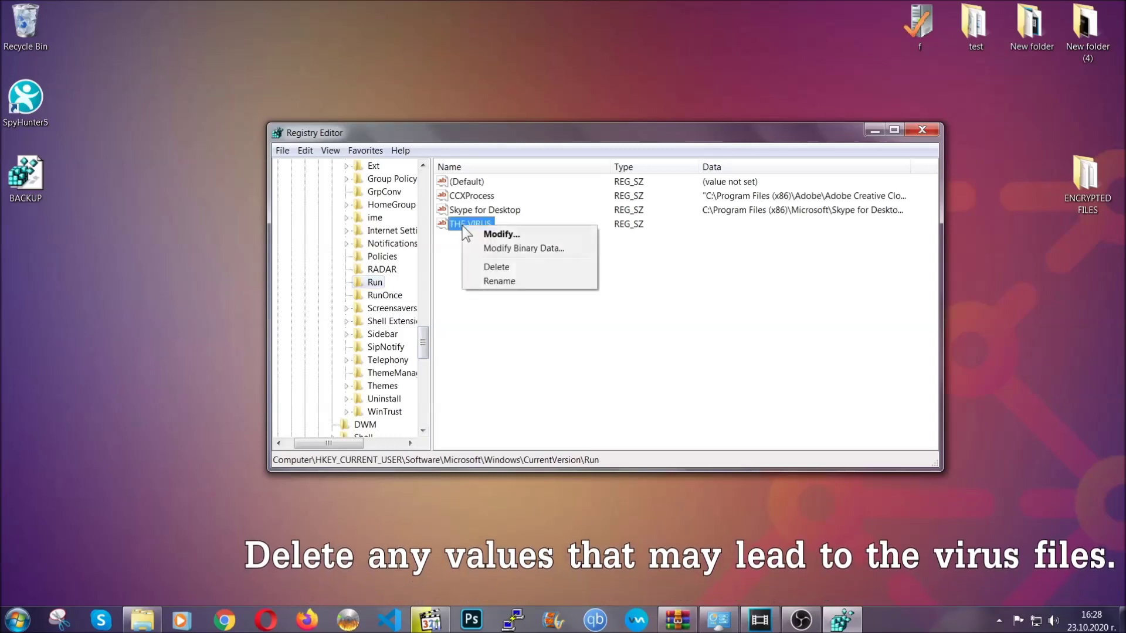
{"action": "left_click", "coordinate": [487, 267]}
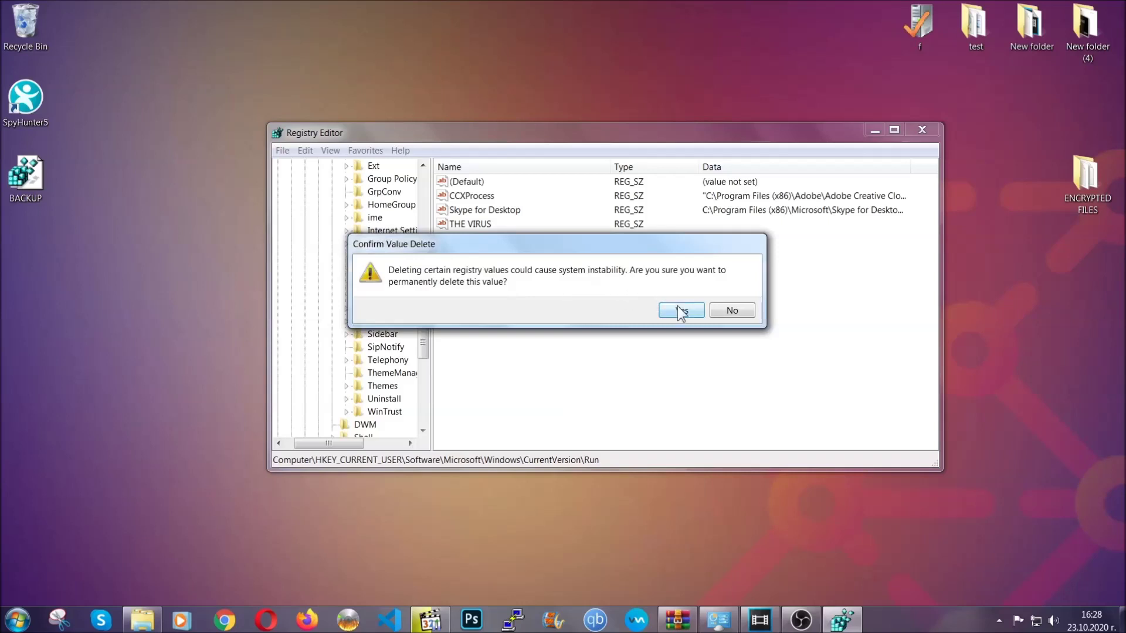
{"action": "left_click", "coordinate": [680, 311]}
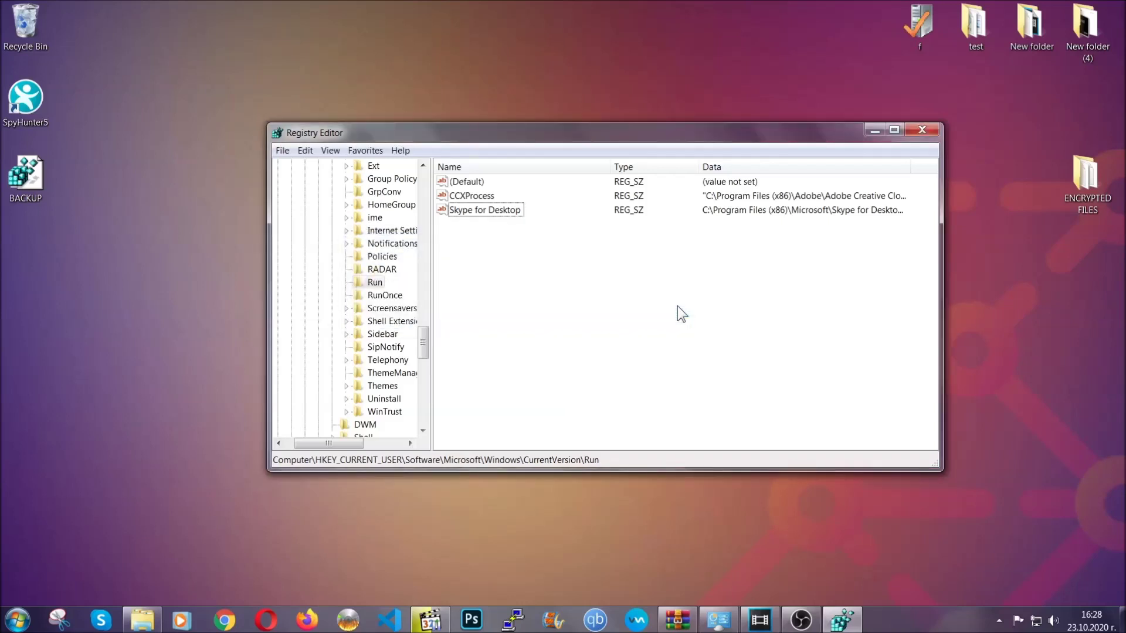
{"action": "left_click", "coordinate": [928, 127]}
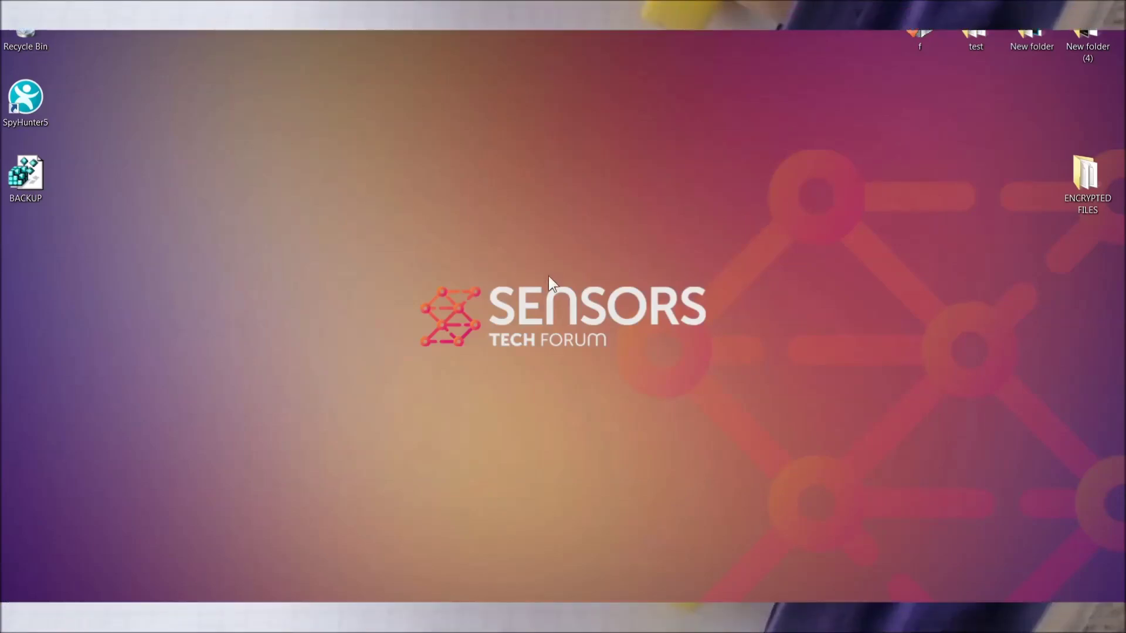